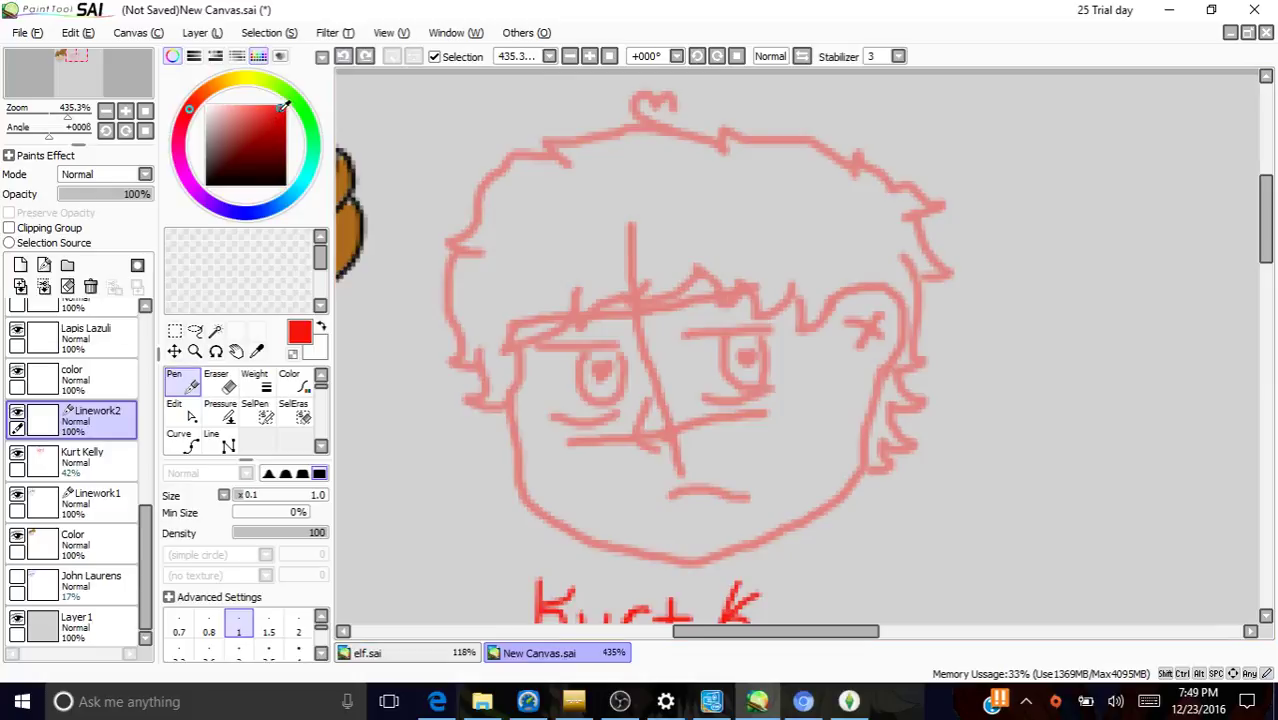
- Set the colour to black and ink the eye nearest the ear, including its lids, iris and heart-shaped pupil, on the Linework2 layer
{"action": "left_click", "coordinate": [203, 185]}
{"action": "left_click", "coordinate": [310, 162]}
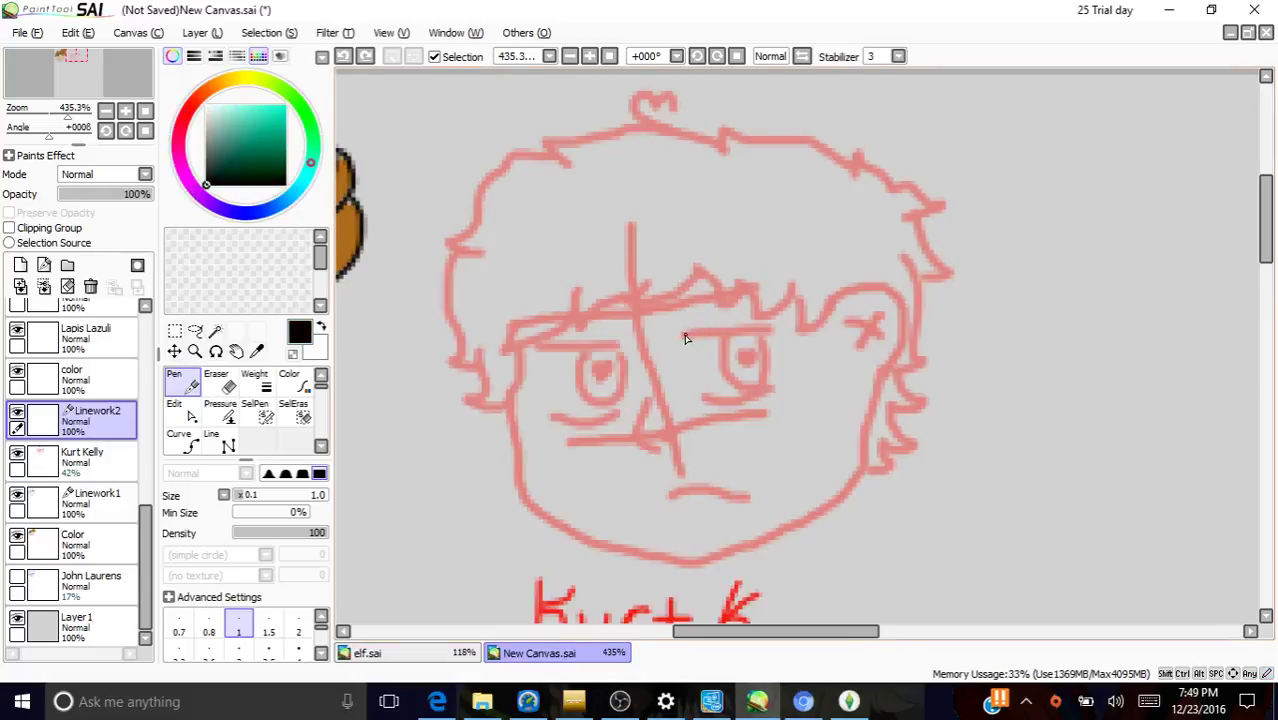
{"action": "mouse_move", "coordinate": [685, 338]}
{"action": "left_mouse_down"}
{"action": "mouse_move", "coordinate": [775, 329]}
{"action": "mouse_move", "coordinate": [688, 339]}
{"action": "left_mouse_up"}
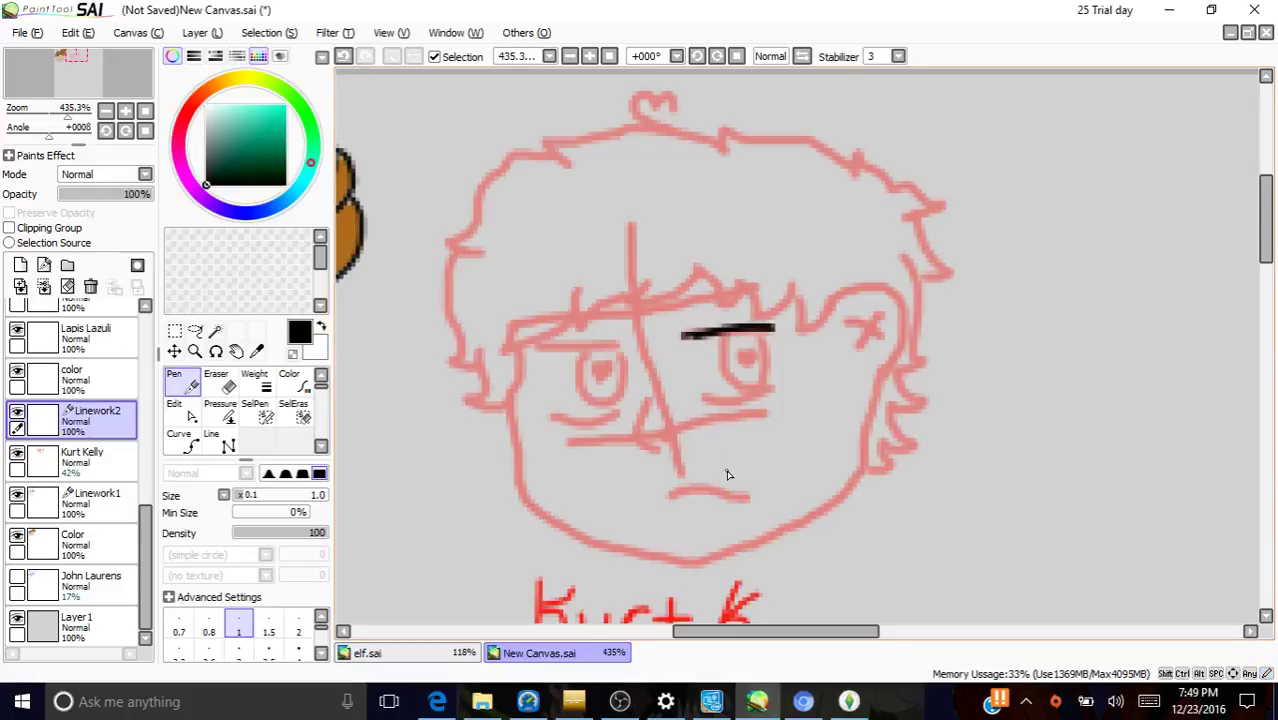
{"action": "mouse_move", "coordinate": [704, 399]}
{"action": "left_mouse_down"}
{"action": "mouse_move", "coordinate": [760, 400]}
{"action": "mouse_move", "coordinate": [782, 385]}
{"action": "mouse_move", "coordinate": [730, 402]}
{"action": "left_mouse_up"}
{"action": "mouse_move", "coordinate": [744, 355]}
{"action": "left_mouse_down"}
{"action": "mouse_move", "coordinate": [750, 345]}
{"action": "mouse_move", "coordinate": [748, 366]}
{"action": "mouse_move", "coordinate": [768, 360]}
{"action": "mouse_move", "coordinate": [760, 398]}
{"action": "mouse_move", "coordinate": [769, 378]}
{"action": "left_mouse_up"}
{"action": "mouse_move", "coordinate": [721, 330]}
{"action": "left_mouse_down"}
{"action": "mouse_move", "coordinate": [724, 384]}
{"action": "mouse_move", "coordinate": [748, 398]}
{"action": "left_mouse_up"}
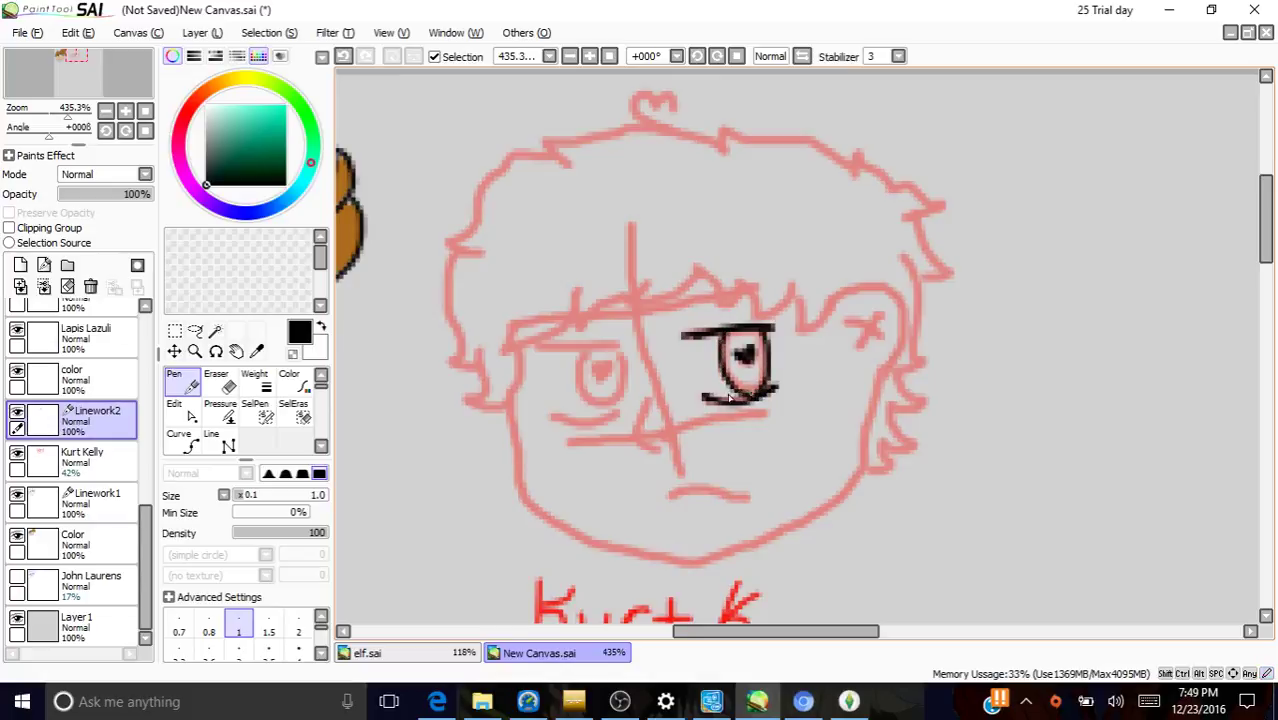
- Ink the other eye over the sketch with its upper lid, lower lid line, iris and heart-shaped pupil
{"action": "mouse_move", "coordinate": [622, 347]}
{"action": "left_mouse_down"}
{"action": "mouse_move", "coordinate": [538, 350]}
{"action": "mouse_move", "coordinate": [620, 348]}
{"action": "mouse_move", "coordinate": [620, 362]}
{"action": "left_mouse_up"}
{"action": "mouse_move", "coordinate": [557, 423]}
{"action": "left_mouse_down"}
{"action": "mouse_move", "coordinate": [623, 413]}
{"action": "mouse_move", "coordinate": [554, 419]}
{"action": "mouse_move", "coordinate": [622, 416]}
{"action": "left_mouse_up"}
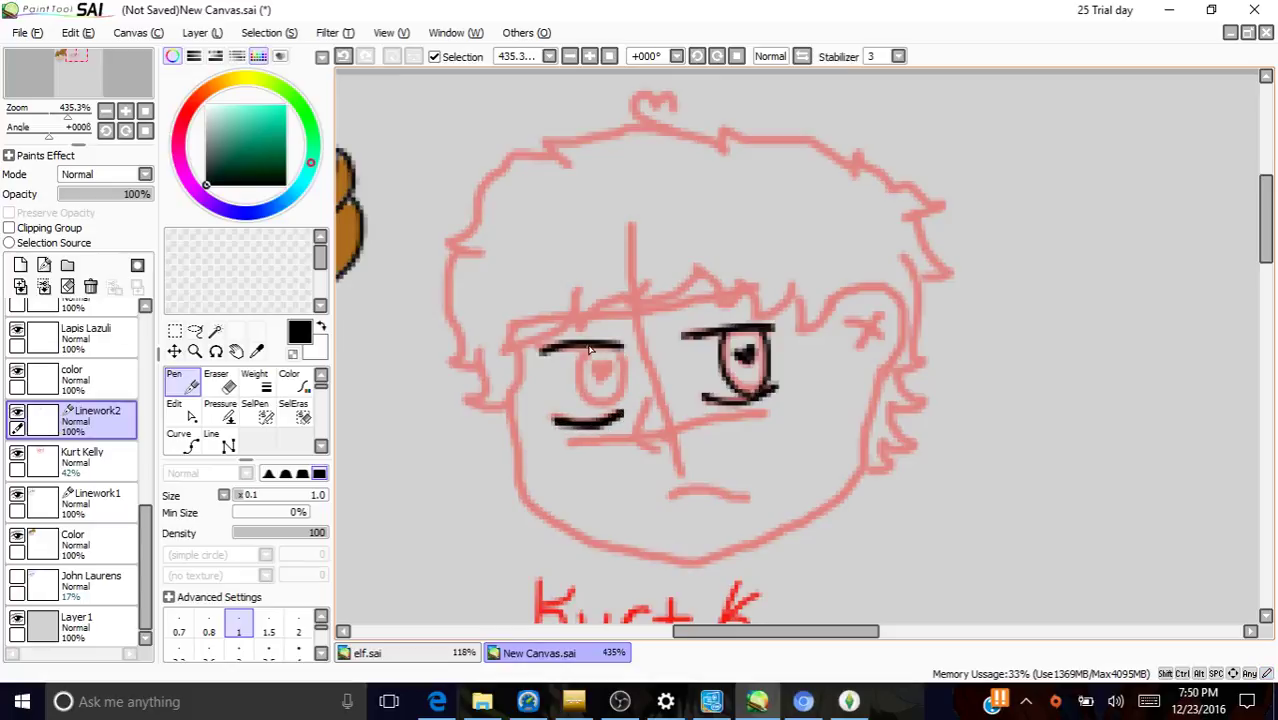
{"action": "mouse_move", "coordinate": [588, 350]}
{"action": "left_mouse_down"}
{"action": "mouse_move", "coordinate": [590, 406]}
{"action": "mouse_move", "coordinate": [619, 411]}
{"action": "mouse_move", "coordinate": [620, 348]}
{"action": "mouse_move", "coordinate": [607, 381]}
{"action": "left_mouse_up"}
- Ink the jawline from both sides of the face down to the chin, and trace the wavy mouth
{"action": "mouse_move", "coordinate": [877, 381]}
{"action": "left_mouse_down"}
{"action": "mouse_move", "coordinate": [864, 460]}
{"action": "mouse_move", "coordinate": [824, 514]}
{"action": "mouse_move", "coordinate": [746, 554]}
{"action": "mouse_move", "coordinate": [665, 566]}
{"action": "left_mouse_up"}
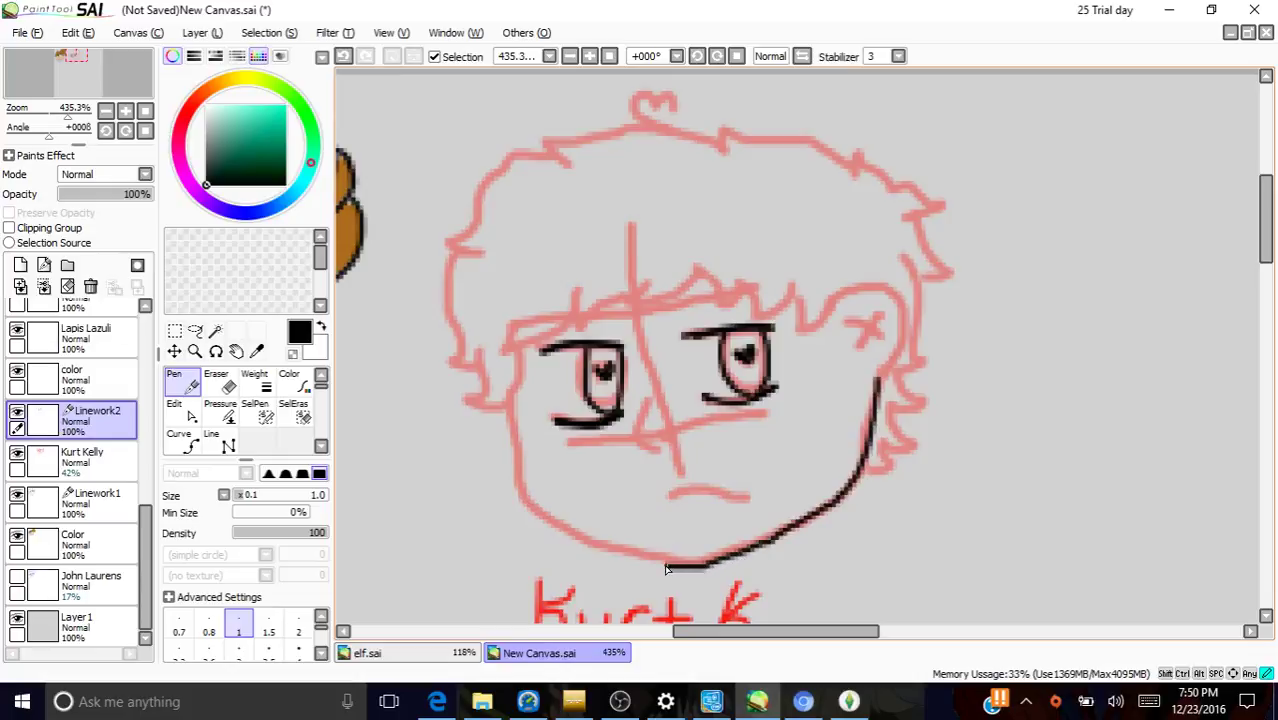
{"action": "mouse_move", "coordinate": [507, 402]}
{"action": "left_mouse_down"}
{"action": "mouse_move", "coordinate": [529, 506]}
{"action": "mouse_move", "coordinate": [574, 539]}
{"action": "mouse_move", "coordinate": [672, 567]}
{"action": "left_mouse_up"}
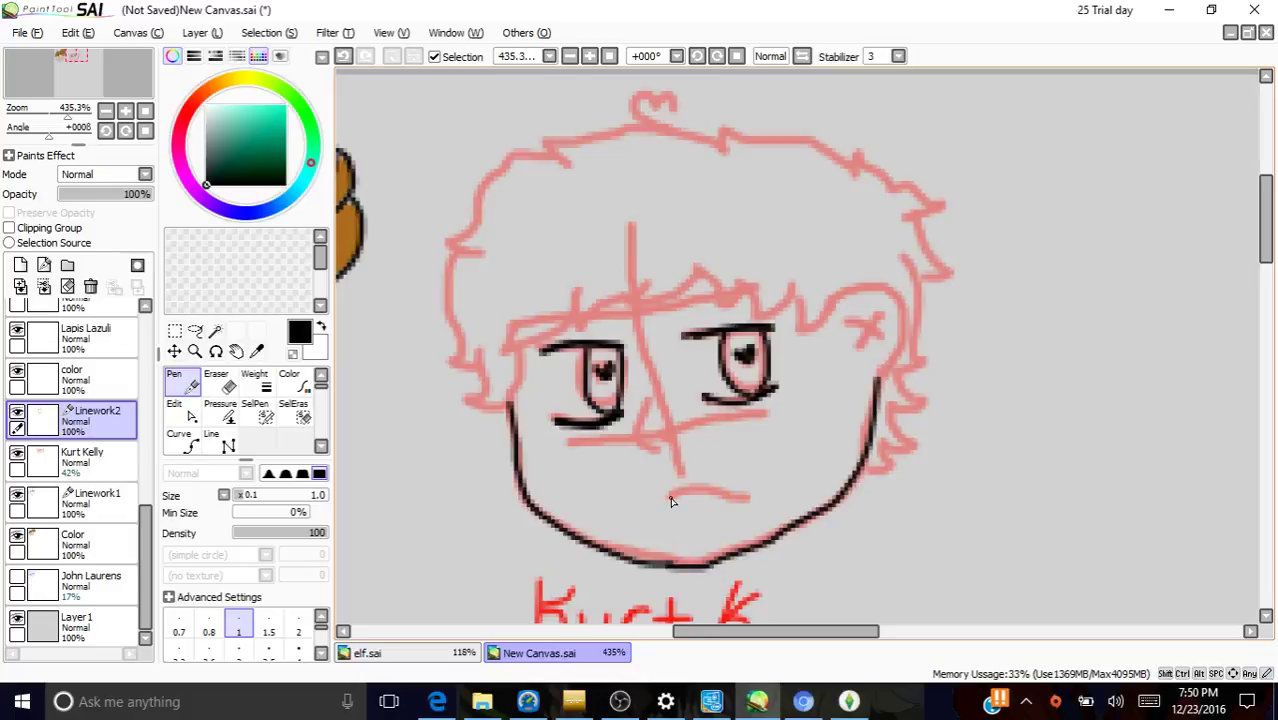
{"action": "left_click_drag", "start_coordinate": [680, 496], "coordinate": [752, 500]}
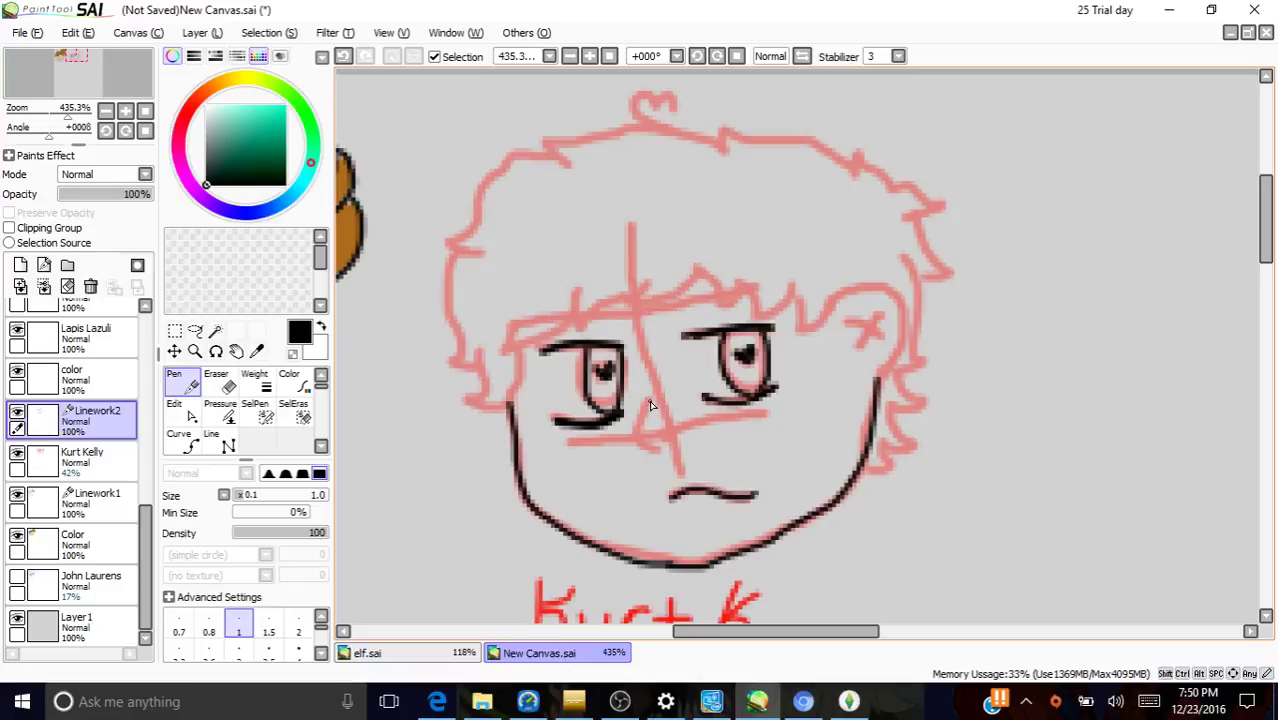
- Ink the nose and the ear's outer curve with the small cross inside it
{"action": "mouse_move", "coordinate": [650, 404]}
{"action": "left_mouse_down"}
{"action": "mouse_move", "coordinate": [645, 450]}
{"action": "mouse_move", "coordinate": [675, 433]}
{"action": "left_mouse_up"}
{"action": "mouse_move", "coordinate": [836, 298]}
{"action": "left_mouse_down"}
{"action": "mouse_move", "coordinate": [887, 292]}
{"action": "mouse_move", "coordinate": [901, 314]}
{"action": "mouse_move", "coordinate": [878, 400]}
{"action": "left_mouse_up"}
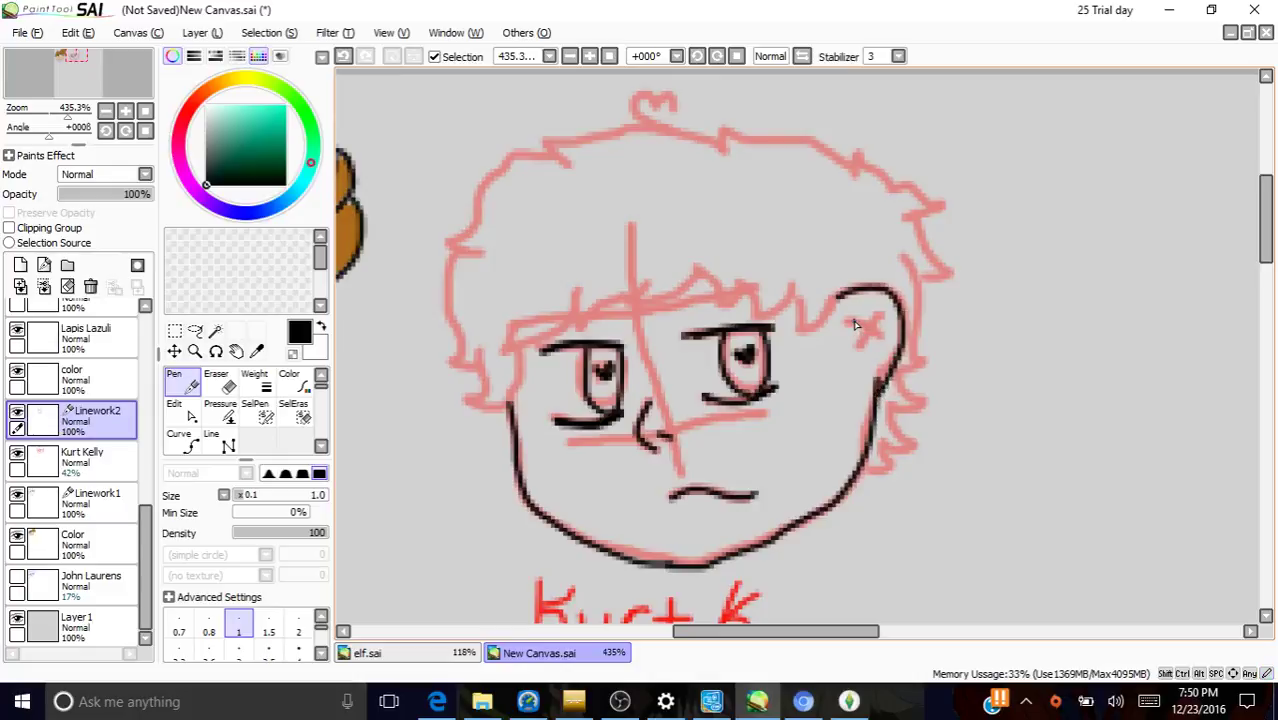
{"action": "mouse_move", "coordinate": [855, 323]}
{"action": "left_mouse_down"}
{"action": "mouse_move", "coordinate": [882, 340]}
{"action": "mouse_move", "coordinate": [868, 352]}
{"action": "left_mouse_up"}
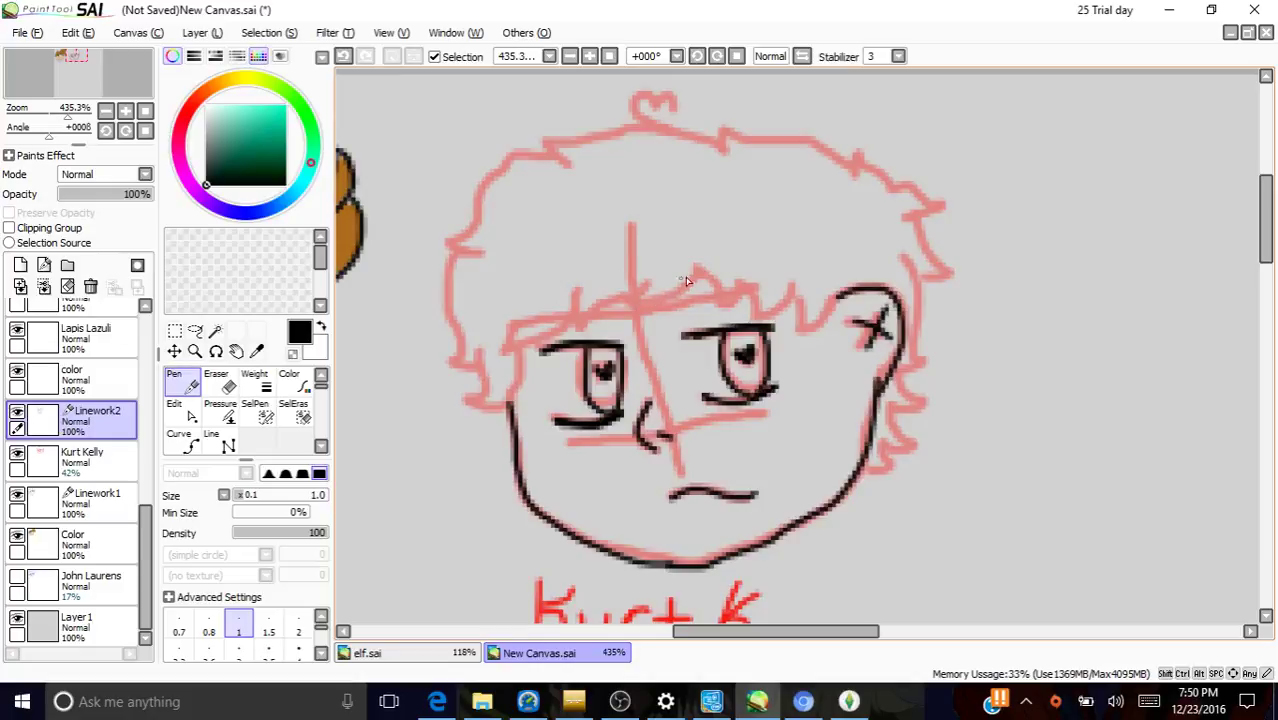
- Ink the left half of the fringe and the hair outline down the left side of the head
{"action": "mouse_move", "coordinate": [704, 262]}
{"action": "left_mouse_down"}
{"action": "mouse_move", "coordinate": [661, 311]}
{"action": "mouse_move", "coordinate": [593, 313]}
{"action": "mouse_move", "coordinate": [581, 327]}
{"action": "mouse_move", "coordinate": [580, 290]}
{"action": "mouse_move", "coordinate": [579, 332]}
{"action": "mouse_move", "coordinate": [579, 309]}
{"action": "mouse_move", "coordinate": [495, 363]}
{"action": "mouse_move", "coordinate": [505, 355]}
{"action": "mouse_move", "coordinate": [467, 404]}
{"action": "mouse_move", "coordinate": [483, 350]}
{"action": "mouse_move", "coordinate": [495, 414]}
{"action": "mouse_move", "coordinate": [468, 401]}
{"action": "mouse_move", "coordinate": [505, 388]}
{"action": "mouse_move", "coordinate": [475, 402]}
{"action": "left_mouse_up"}
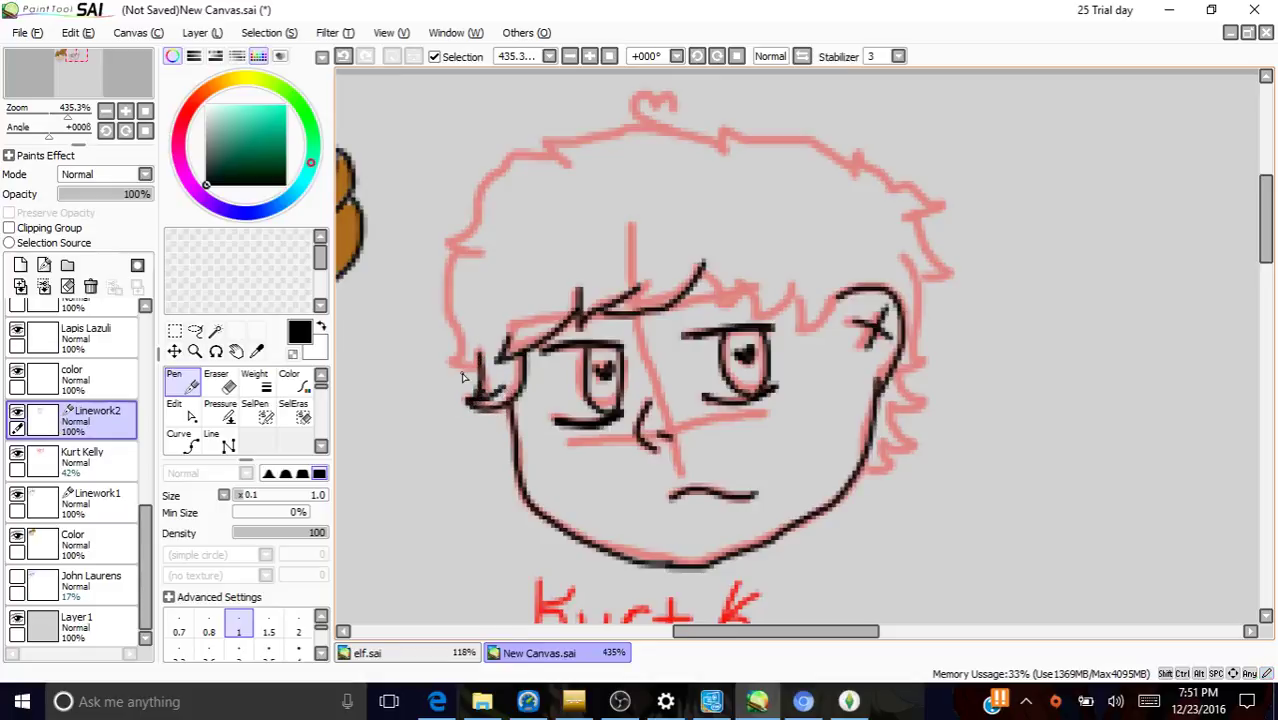
{"action": "mouse_move", "coordinate": [461, 250]}
{"action": "left_mouse_down"}
{"action": "mouse_move", "coordinate": [447, 312]}
{"action": "mouse_move", "coordinate": [463, 372]}
{"action": "mouse_move", "coordinate": [444, 380]}
{"action": "mouse_move", "coordinate": [488, 384]}
{"action": "left_mouse_up"}
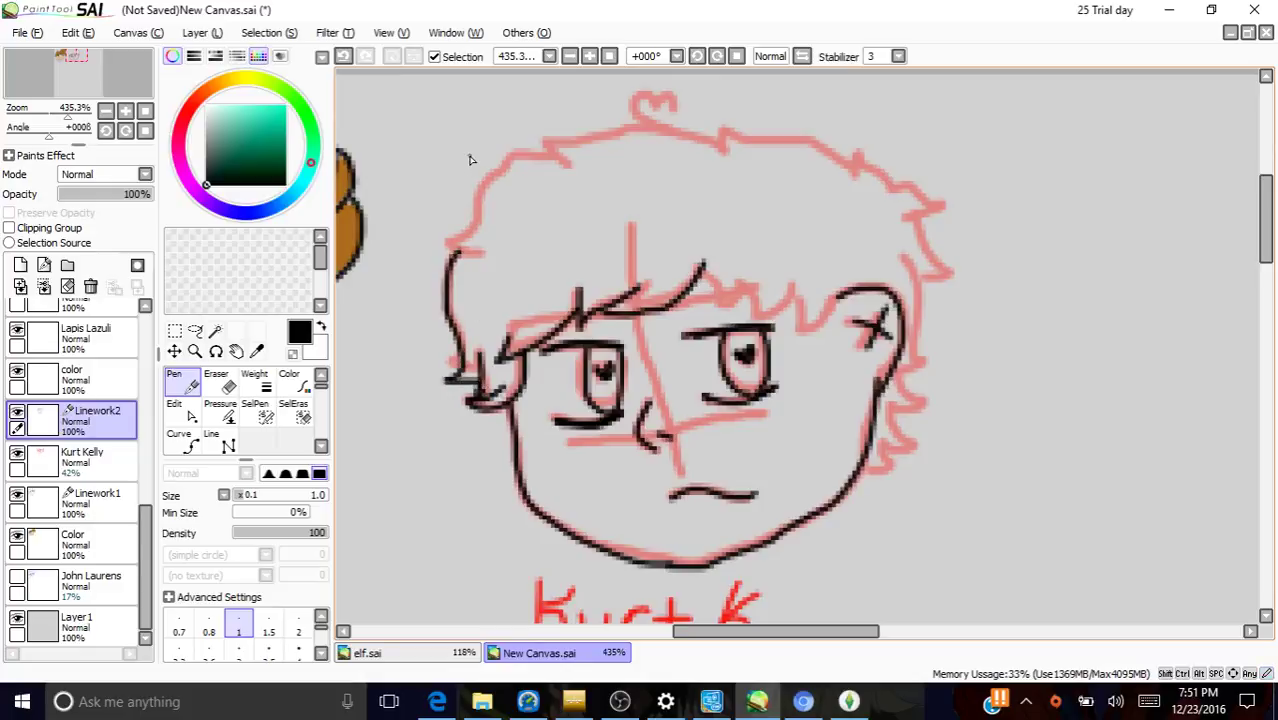
{"action": "mouse_move", "coordinate": [570, 170]}
{"action": "left_mouse_down"}
{"action": "mouse_move", "coordinate": [535, 158]}
{"action": "mouse_move", "coordinate": [481, 180]}
{"action": "mouse_move", "coordinate": [474, 225]}
{"action": "mouse_move", "coordinate": [436, 230]}
{"action": "mouse_move", "coordinate": [459, 256]}
{"action": "left_mouse_up"}
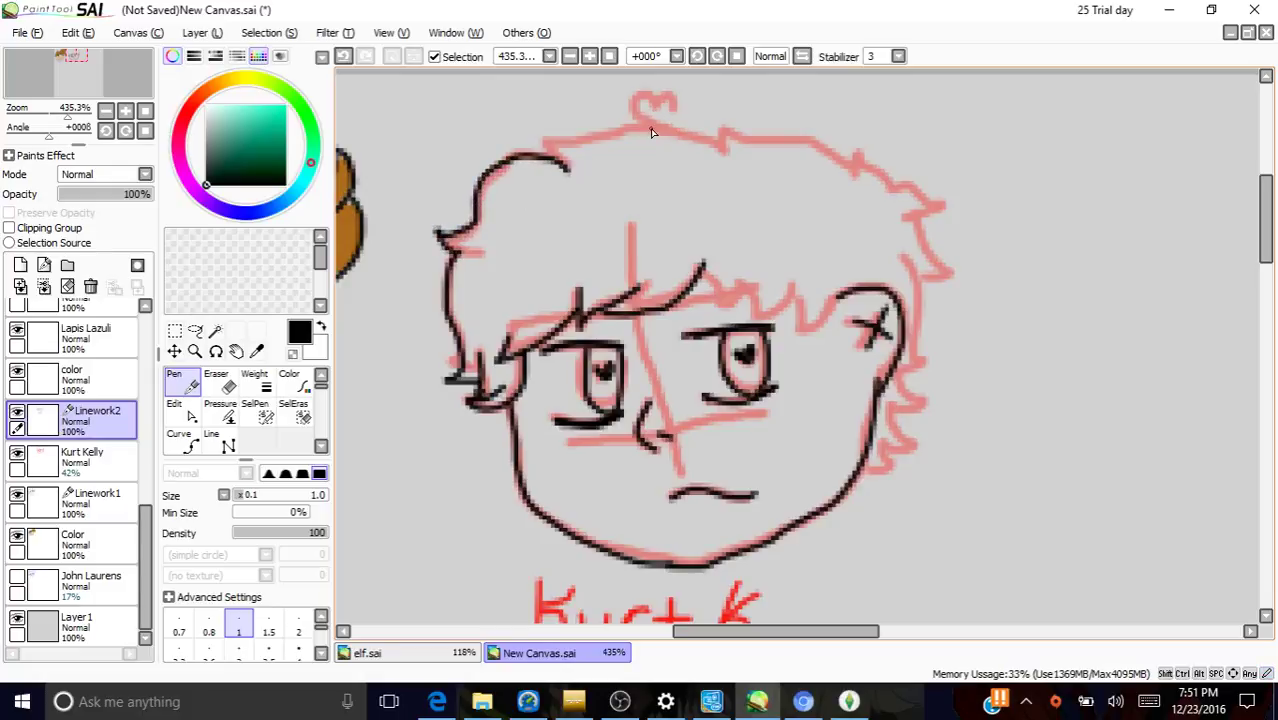
- Ink the hair outline over the crown with its small heart-shaped curl and the spiky locks down behind the ear
{"action": "mouse_move", "coordinate": [651, 132]}
{"action": "left_mouse_down"}
{"action": "mouse_move", "coordinate": [556, 146]}
{"action": "mouse_move", "coordinate": [541, 130]}
{"action": "mouse_move", "coordinate": [555, 158]}
{"action": "left_mouse_up"}
{"action": "mouse_move", "coordinate": [660, 133]}
{"action": "left_mouse_down"}
{"action": "mouse_move", "coordinate": [636, 95]}
{"action": "mouse_move", "coordinate": [654, 108]}
{"action": "mouse_move", "coordinate": [677, 97]}
{"action": "mouse_move", "coordinate": [678, 115]}
{"action": "mouse_move", "coordinate": [660, 117]}
{"action": "mouse_move", "coordinate": [726, 152]}
{"action": "left_mouse_up"}
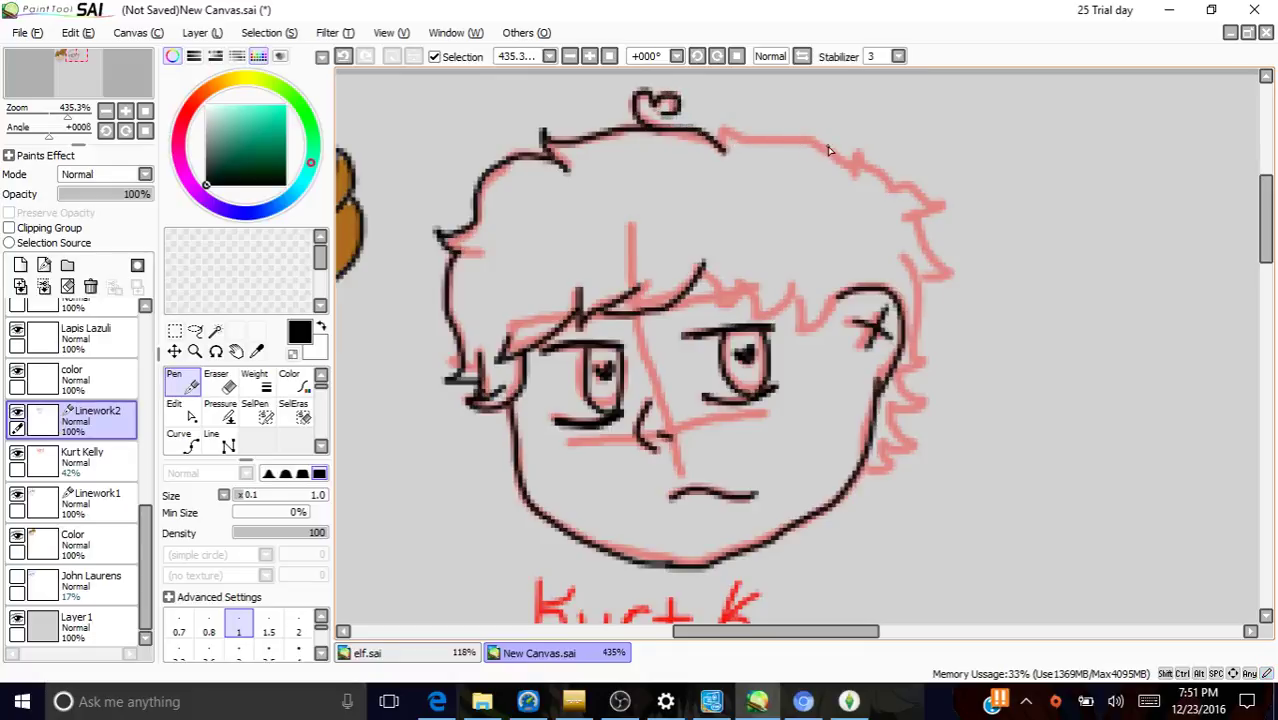
{"action": "mouse_move", "coordinate": [828, 150]}
{"action": "left_mouse_down"}
{"action": "mouse_move", "coordinate": [754, 143]}
{"action": "mouse_move", "coordinate": [729, 119]}
{"action": "mouse_move", "coordinate": [746, 152]}
{"action": "left_mouse_up"}
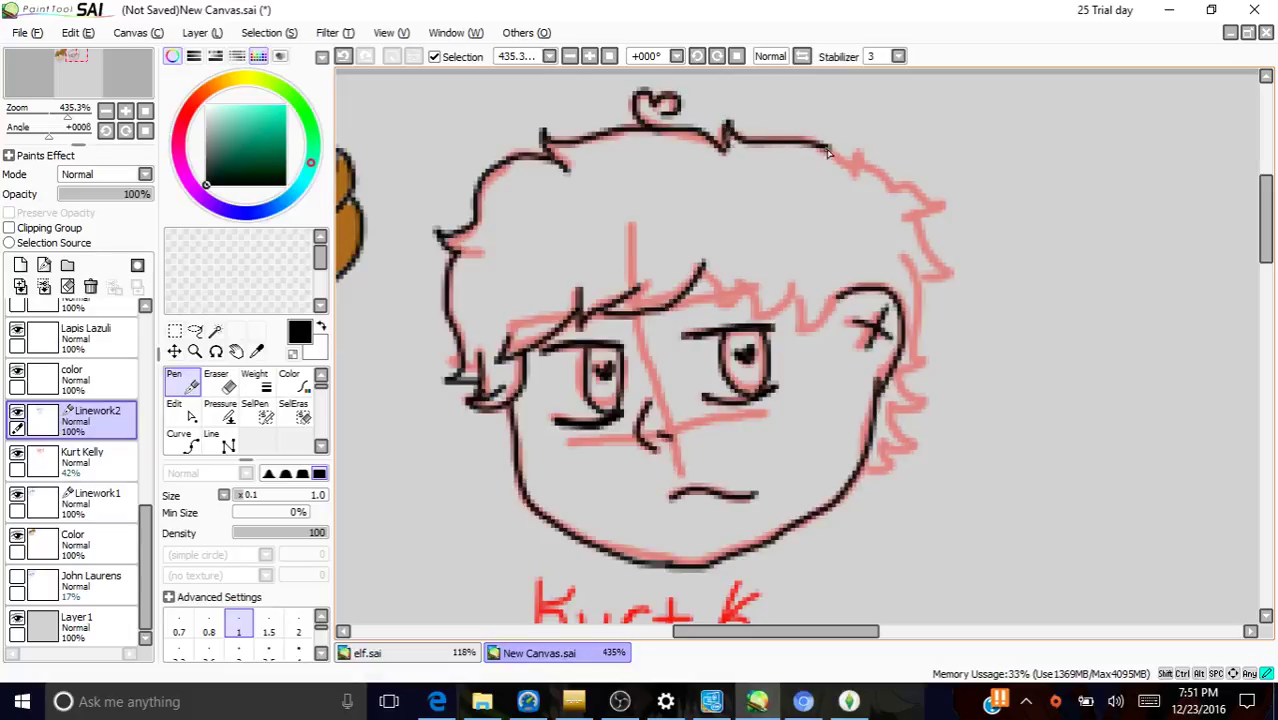
{"action": "mouse_move", "coordinate": [828, 148]}
{"action": "left_mouse_down"}
{"action": "mouse_move", "coordinate": [854, 175]}
{"action": "mouse_move", "coordinate": [897, 183]}
{"action": "mouse_move", "coordinate": [856, 148]}
{"action": "mouse_move", "coordinate": [860, 130]}
{"action": "mouse_move", "coordinate": [846, 143]}
{"action": "mouse_move", "coordinate": [852, 170]}
{"action": "mouse_move", "coordinate": [959, 206]}
{"action": "mouse_move", "coordinate": [927, 224]}
{"action": "mouse_move", "coordinate": [933, 263]}
{"action": "mouse_move", "coordinate": [971, 286]}
{"action": "mouse_move", "coordinate": [920, 304]}
{"action": "left_mouse_up"}
{"action": "mouse_move", "coordinate": [898, 249]}
{"action": "left_mouse_down"}
{"action": "mouse_move", "coordinate": [924, 348]}
{"action": "mouse_move", "coordinate": [944, 358]}
{"action": "mouse_move", "coordinate": [910, 375]}
{"action": "mouse_move", "coordinate": [905, 396]}
{"action": "mouse_move", "coordinate": [934, 408]}
{"action": "mouse_move", "coordinate": [899, 423]}
{"action": "mouse_move", "coordinate": [928, 444]}
{"action": "mouse_move", "coordinate": [914, 457]}
{"action": "mouse_move", "coordinate": [889, 449]}
{"action": "mouse_move", "coordinate": [914, 474]}
{"action": "mouse_move", "coordinate": [858, 473]}
{"action": "left_mouse_up"}
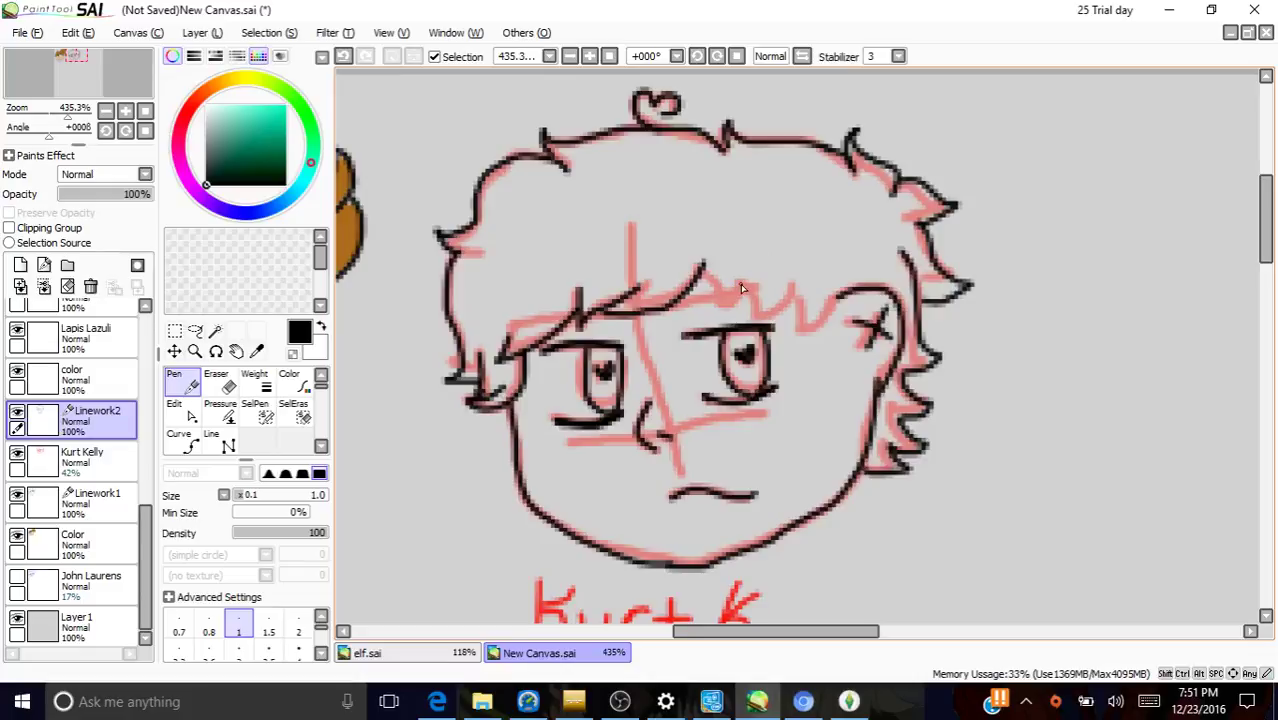
- Ink the jagged right half of the fringe as far as the ear, undoing the first attempt and redrawing it
{"action": "mouse_move", "coordinate": [752, 280]}
{"action": "left_mouse_down"}
{"action": "mouse_move", "coordinate": [720, 320]}
{"action": "mouse_move", "coordinate": [699, 266]}
{"action": "left_mouse_up"}
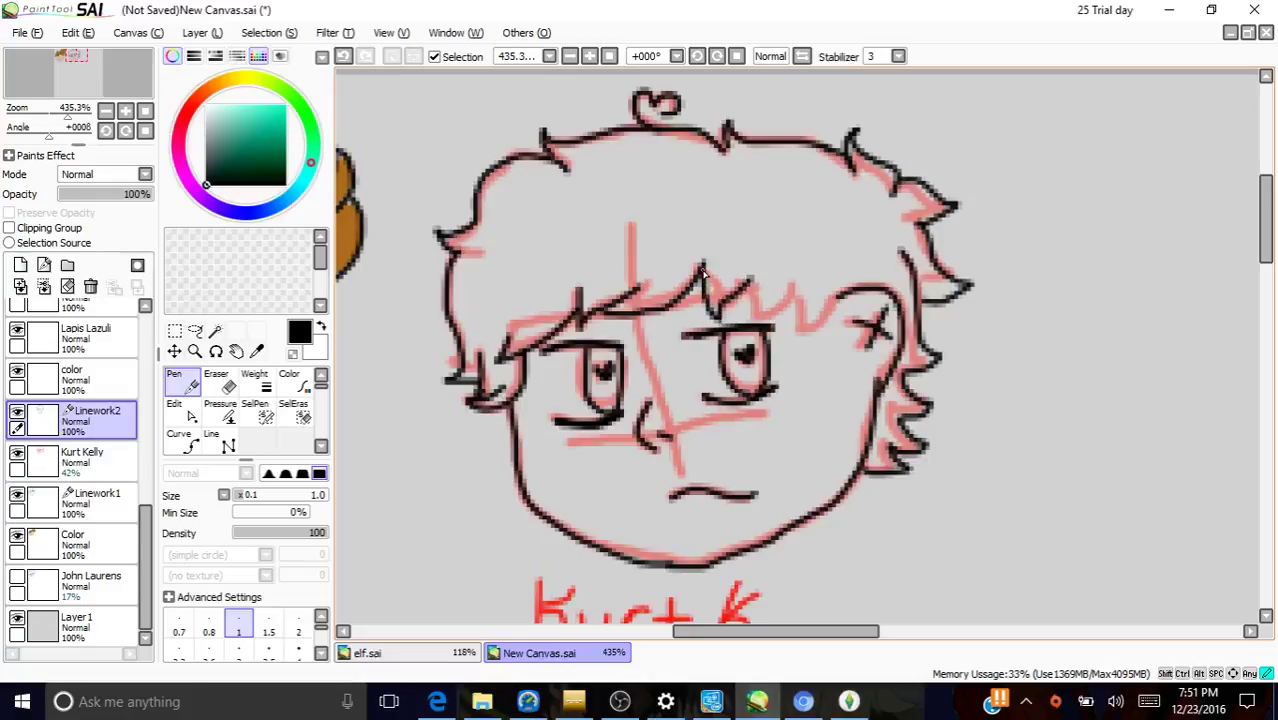
{"action": "left_click", "coordinate": [345, 58]}
{"action": "mouse_move", "coordinate": [703, 264]}
{"action": "left_mouse_down"}
{"action": "mouse_move", "coordinate": [742, 320]}
{"action": "mouse_move", "coordinate": [728, 286]}
{"action": "mouse_move", "coordinate": [738, 262]}
{"action": "mouse_move", "coordinate": [755, 310]}
{"action": "mouse_move", "coordinate": [779, 329]}
{"action": "mouse_move", "coordinate": [791, 318]}
{"action": "mouse_move", "coordinate": [795, 344]}
{"action": "mouse_move", "coordinate": [817, 300]}
{"action": "mouse_move", "coordinate": [838, 291]}
{"action": "mouse_move", "coordinate": [849, 379]}
{"action": "mouse_move", "coordinate": [814, 316]}
{"action": "left_mouse_up"}
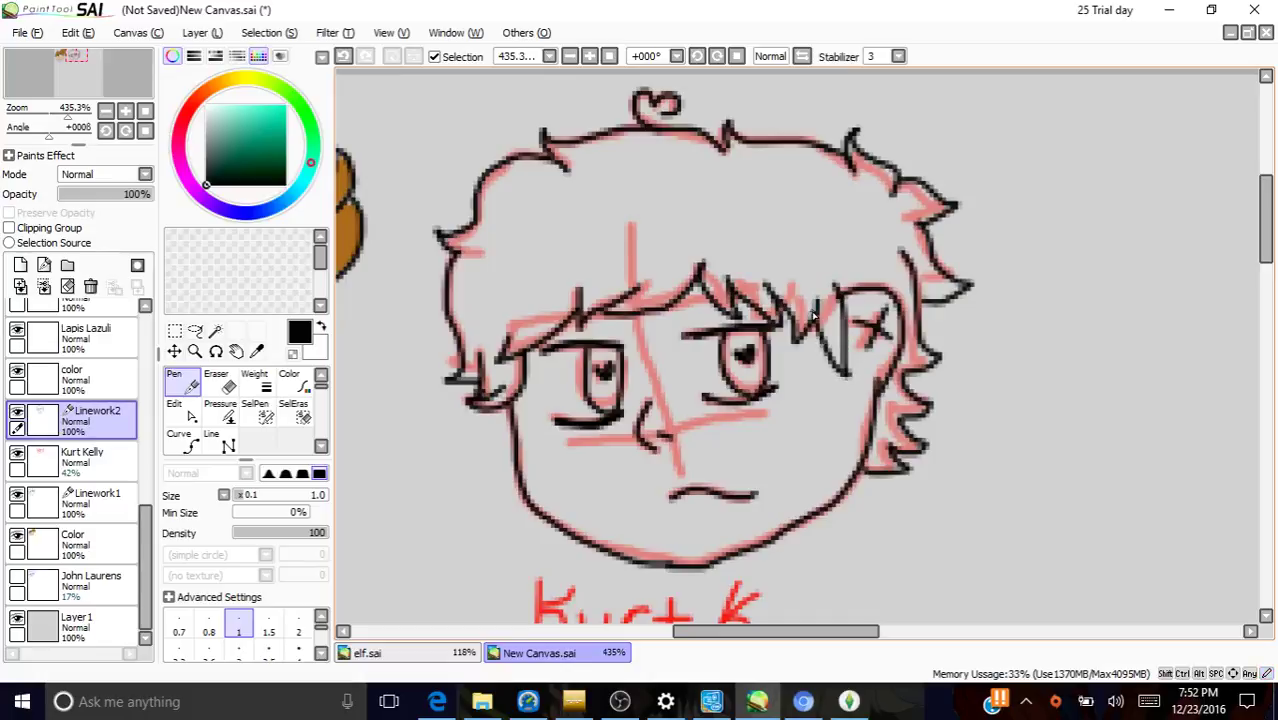
- Hide the red face sketch layer, then try an extra small hair tuft behind the ear and undo it
{"action": "left_click", "coordinate": [17, 455]}
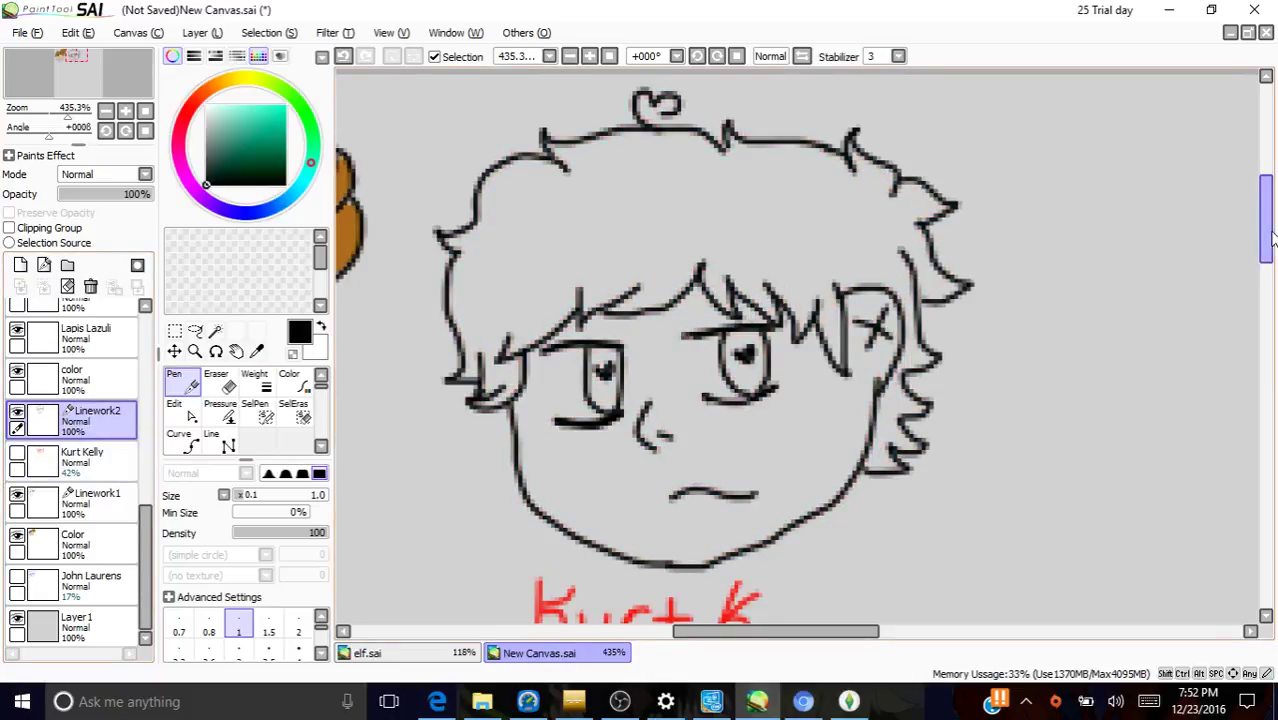
{"action": "mouse_move", "coordinate": [1266, 236]}
{"action": "left_mouse_down"}
{"action": "mouse_move", "coordinate": [1267, 260]}
{"action": "mouse_move", "coordinate": [1268, 237]}
{"action": "left_mouse_up"}
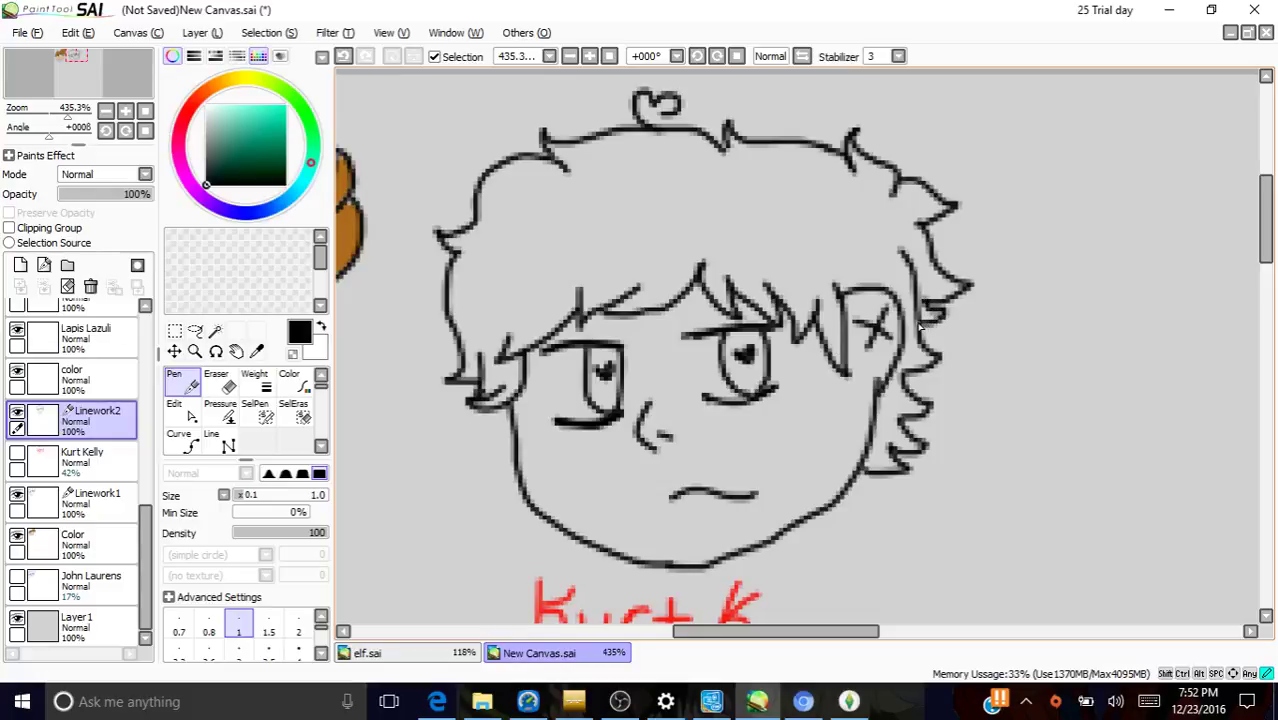
{"action": "left_click", "coordinate": [343, 57]}
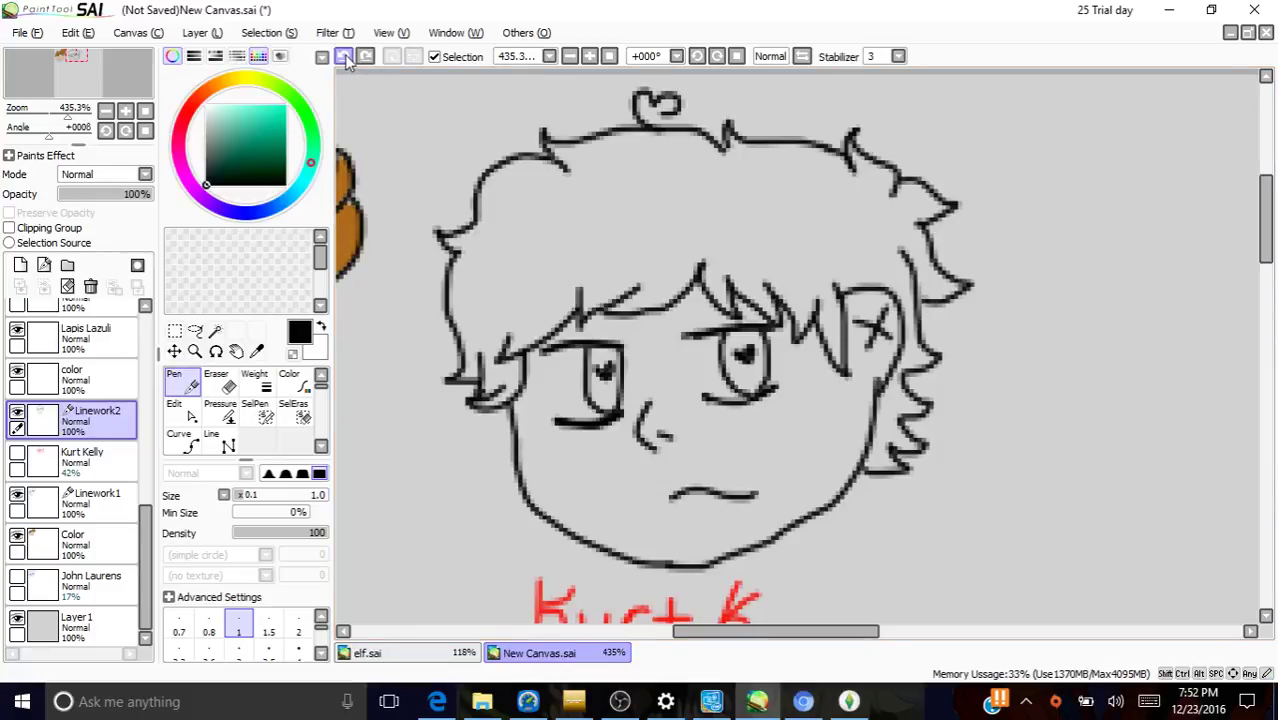
- On the color layer, paint a pale peach border inside the face outline, along the fringe, around the ear and under the left eye
{"action": "left_click", "coordinate": [97, 381]}
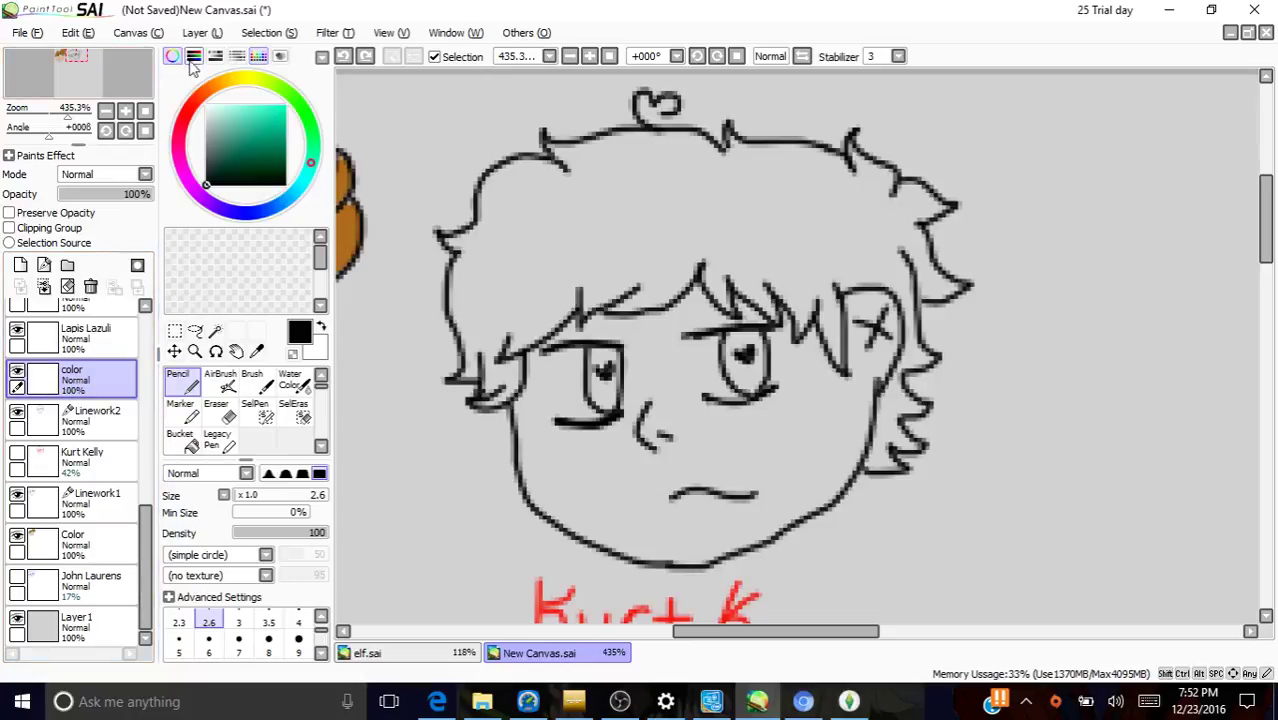
{"action": "left_click", "coordinate": [218, 84]}
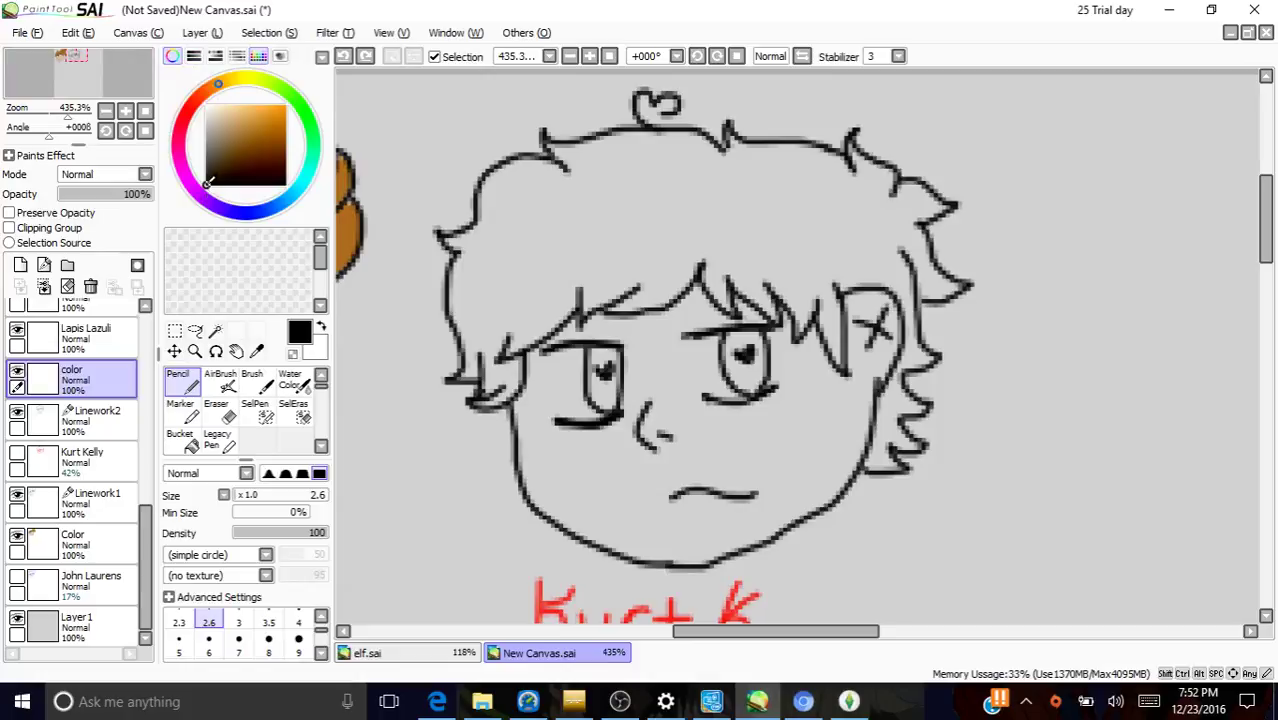
{"action": "left_click_drag", "start_coordinate": [212, 186], "coordinate": [224, 106]}
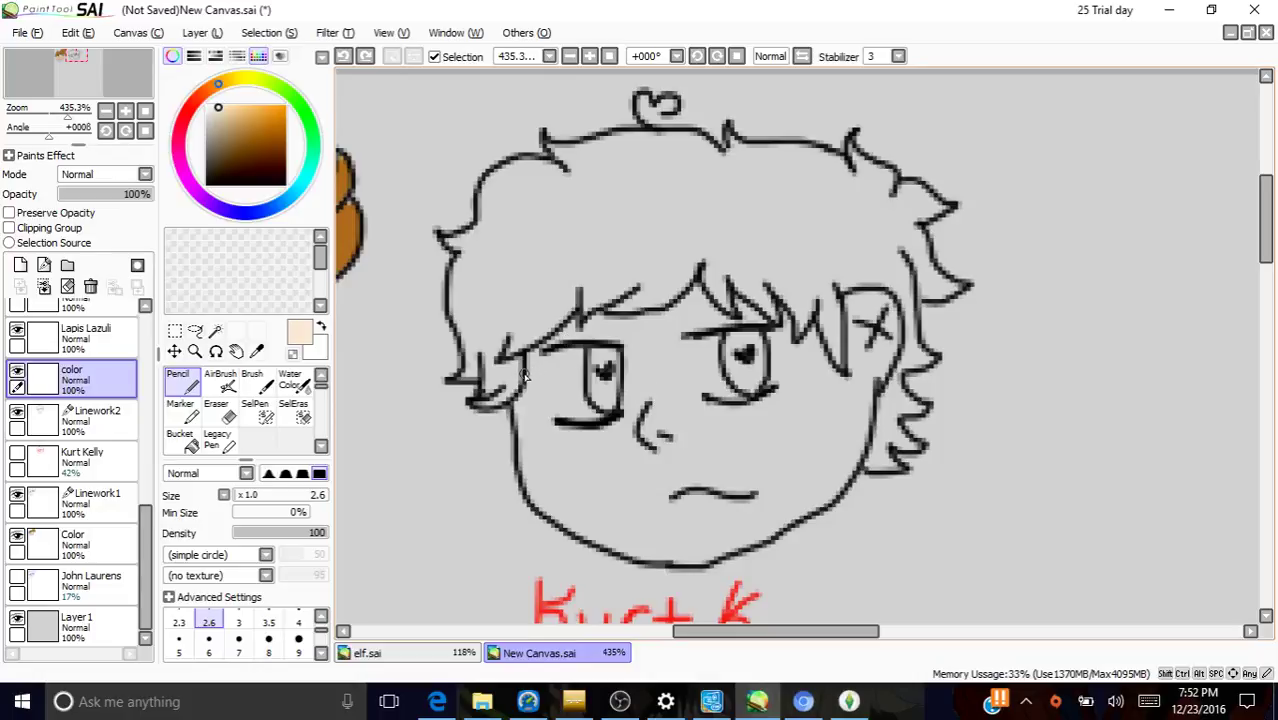
{"action": "mouse_move", "coordinate": [531, 358]}
{"action": "left_mouse_down"}
{"action": "mouse_move", "coordinate": [519, 411]}
{"action": "mouse_move", "coordinate": [527, 488]}
{"action": "mouse_move", "coordinate": [567, 524]}
{"action": "left_mouse_up"}
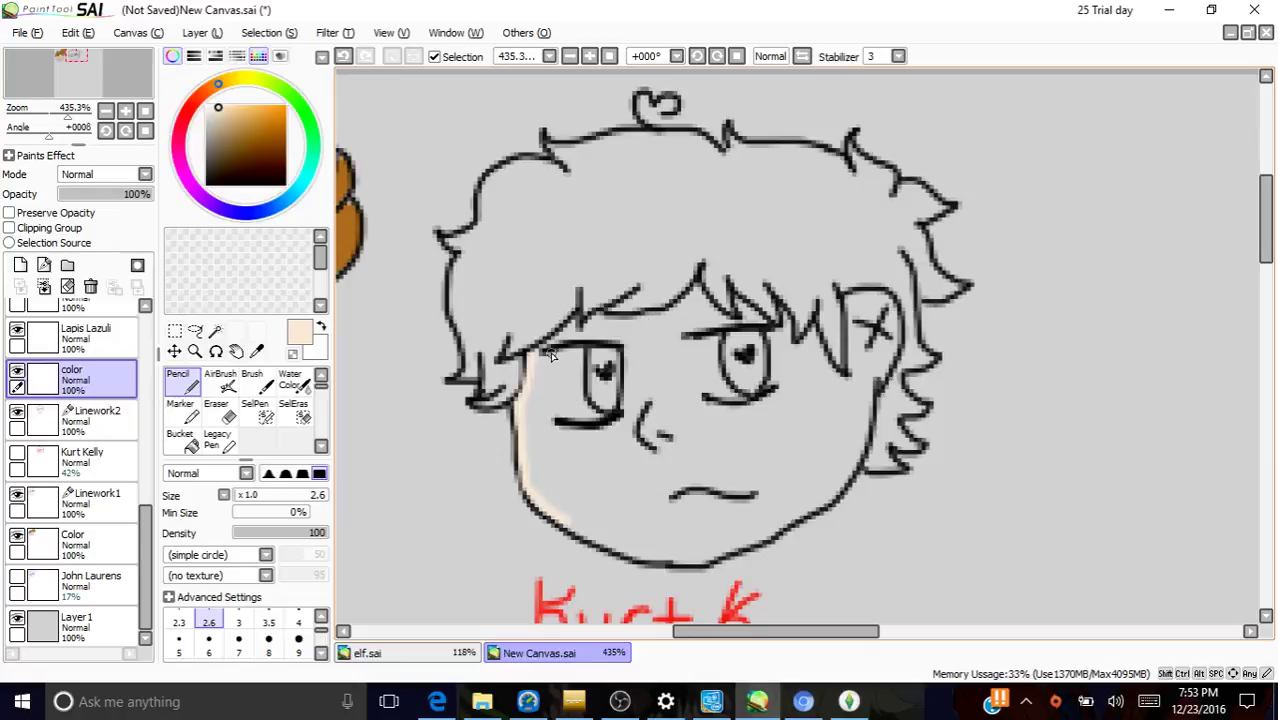
{"action": "mouse_move", "coordinate": [538, 355]}
{"action": "left_mouse_down"}
{"action": "mouse_move", "coordinate": [549, 430]}
{"action": "mouse_move", "coordinate": [602, 430]}
{"action": "mouse_move", "coordinate": [640, 410]}
{"action": "left_mouse_up"}
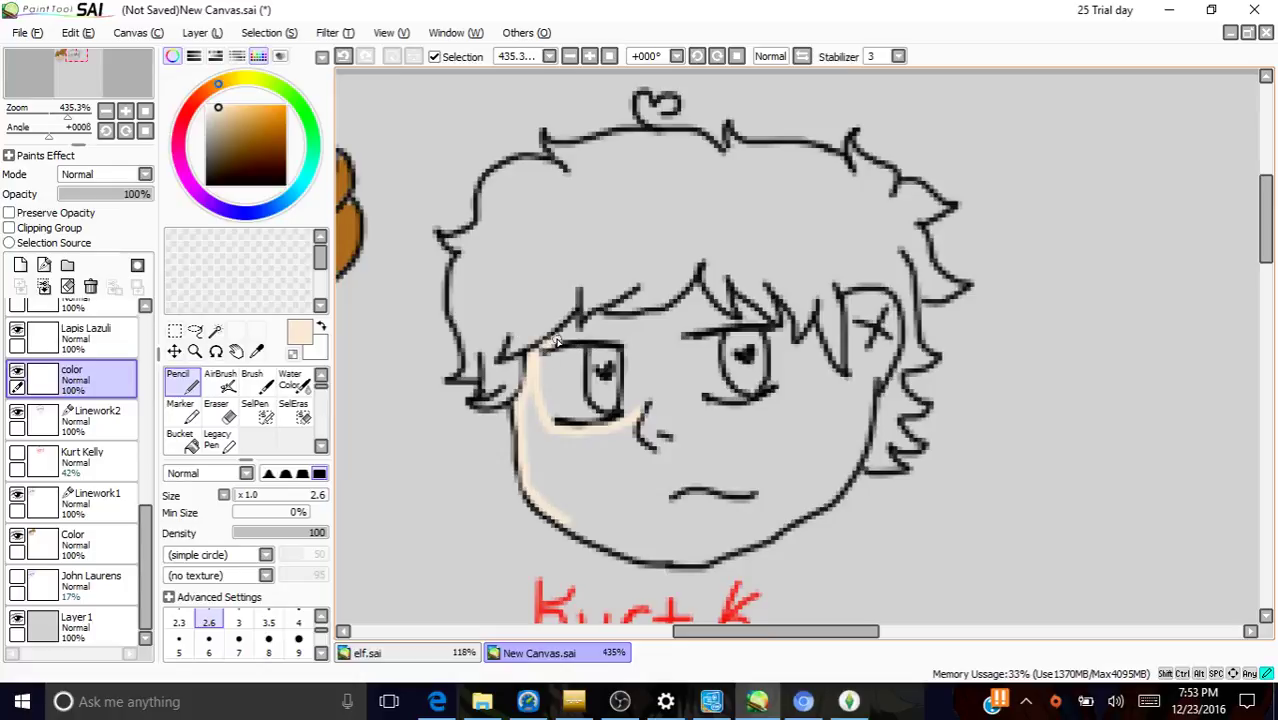
{"action": "mouse_move", "coordinate": [569, 330]}
{"action": "left_mouse_down"}
{"action": "mouse_move", "coordinate": [576, 318]}
{"action": "mouse_move", "coordinate": [570, 340]}
{"action": "mouse_move", "coordinate": [672, 308]}
{"action": "mouse_move", "coordinate": [704, 286]}
{"action": "mouse_move", "coordinate": [730, 318]}
{"action": "mouse_move", "coordinate": [752, 320]}
{"action": "mouse_move", "coordinate": [745, 300]}
{"action": "mouse_move", "coordinate": [784, 326]}
{"action": "mouse_move", "coordinate": [772, 334]}
{"action": "mouse_move", "coordinate": [788, 322]}
{"action": "mouse_move", "coordinate": [791, 352]}
{"action": "mouse_move", "coordinate": [818, 330]}
{"action": "mouse_move", "coordinate": [849, 386]}
{"action": "mouse_move", "coordinate": [852, 298]}
{"action": "mouse_move", "coordinate": [898, 312]}
{"action": "mouse_move", "coordinate": [840, 486]}
{"action": "mouse_move", "coordinate": [864, 442]}
{"action": "mouse_move", "coordinate": [818, 506]}
{"action": "mouse_move", "coordinate": [712, 560]}
{"action": "mouse_move", "coordinate": [668, 563]}
{"action": "mouse_move", "coordinate": [560, 523]}
{"action": "left_mouse_up"}
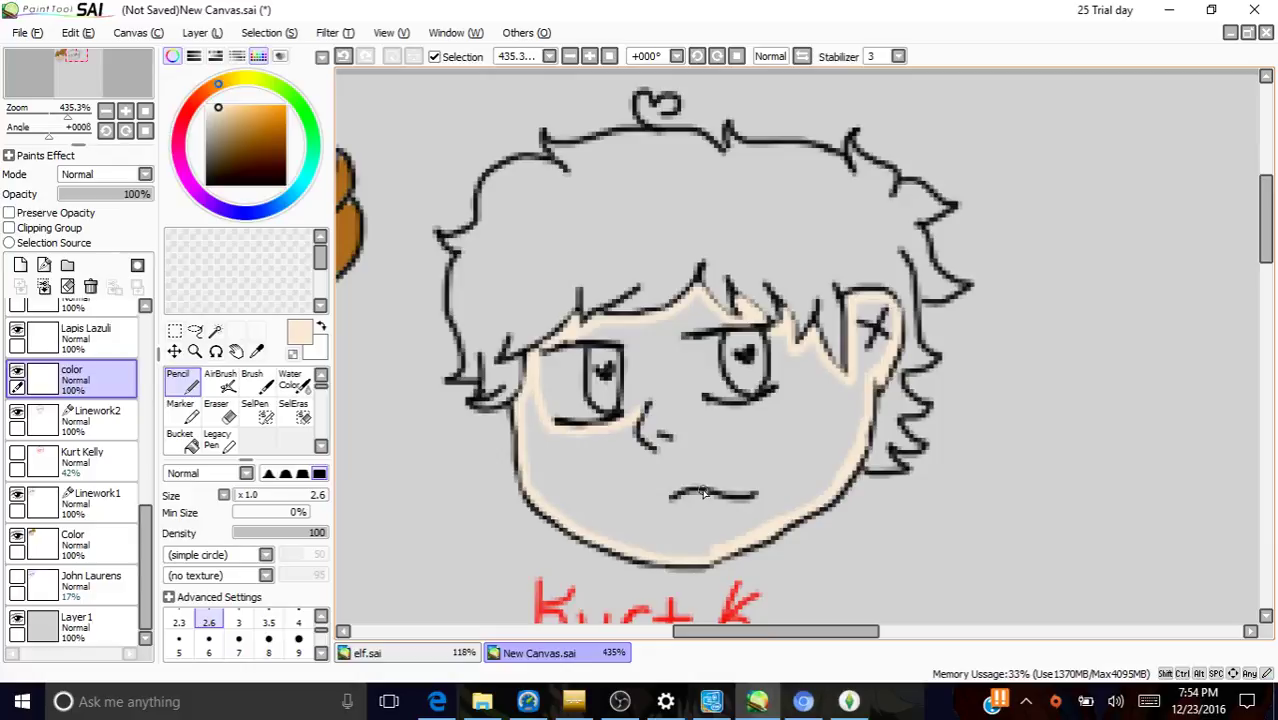
- Paint the skin beside both eyes and across the forehead under the fringe in pale peach, undoing and repainting the forehead
{"action": "mouse_move", "coordinate": [628, 338]}
{"action": "left_mouse_down"}
{"action": "mouse_move", "coordinate": [630, 430]}
{"action": "mouse_move", "coordinate": [630, 408]}
{"action": "left_mouse_up"}
{"action": "mouse_move", "coordinate": [572, 337]}
{"action": "left_mouse_down"}
{"action": "mouse_move", "coordinate": [667, 317]}
{"action": "mouse_move", "coordinate": [694, 297]}
{"action": "mouse_move", "coordinate": [721, 316]}
{"action": "mouse_move", "coordinate": [661, 330]}
{"action": "mouse_move", "coordinate": [729, 307]}
{"action": "mouse_move", "coordinate": [680, 318]}
{"action": "mouse_move", "coordinate": [726, 318]}
{"action": "left_mouse_up"}
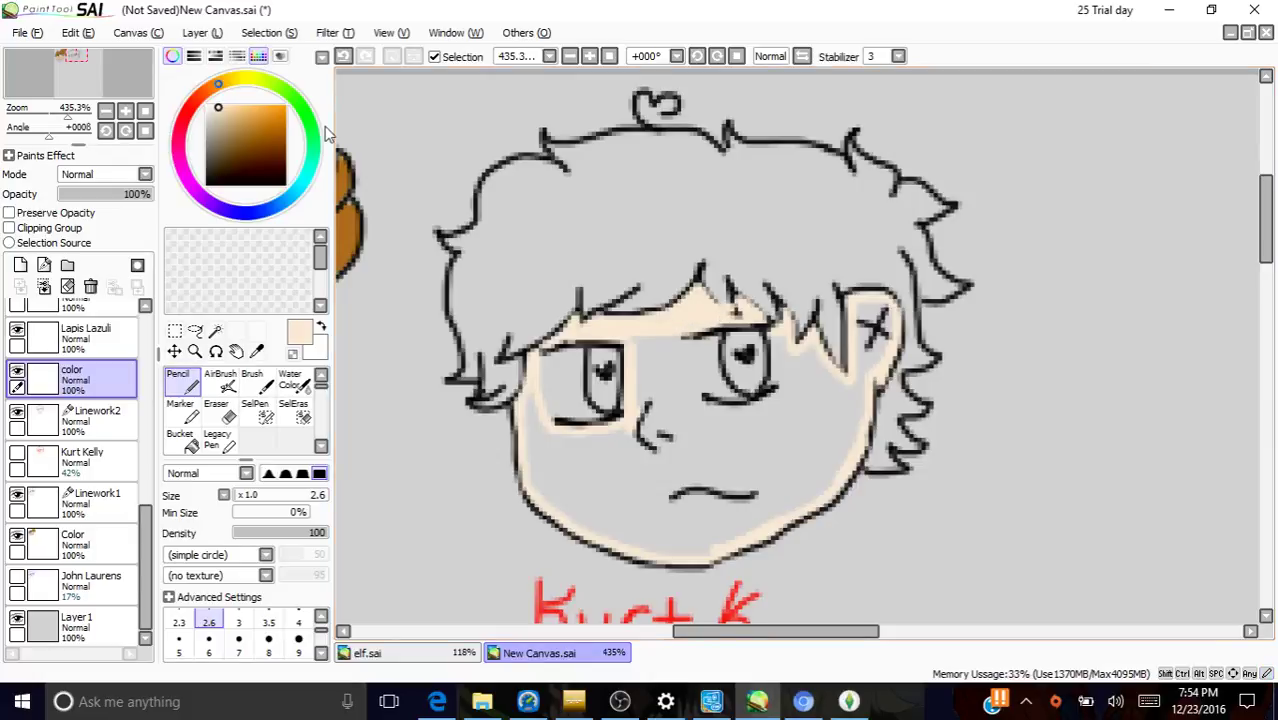
{"action": "left_click", "coordinate": [343, 56]}
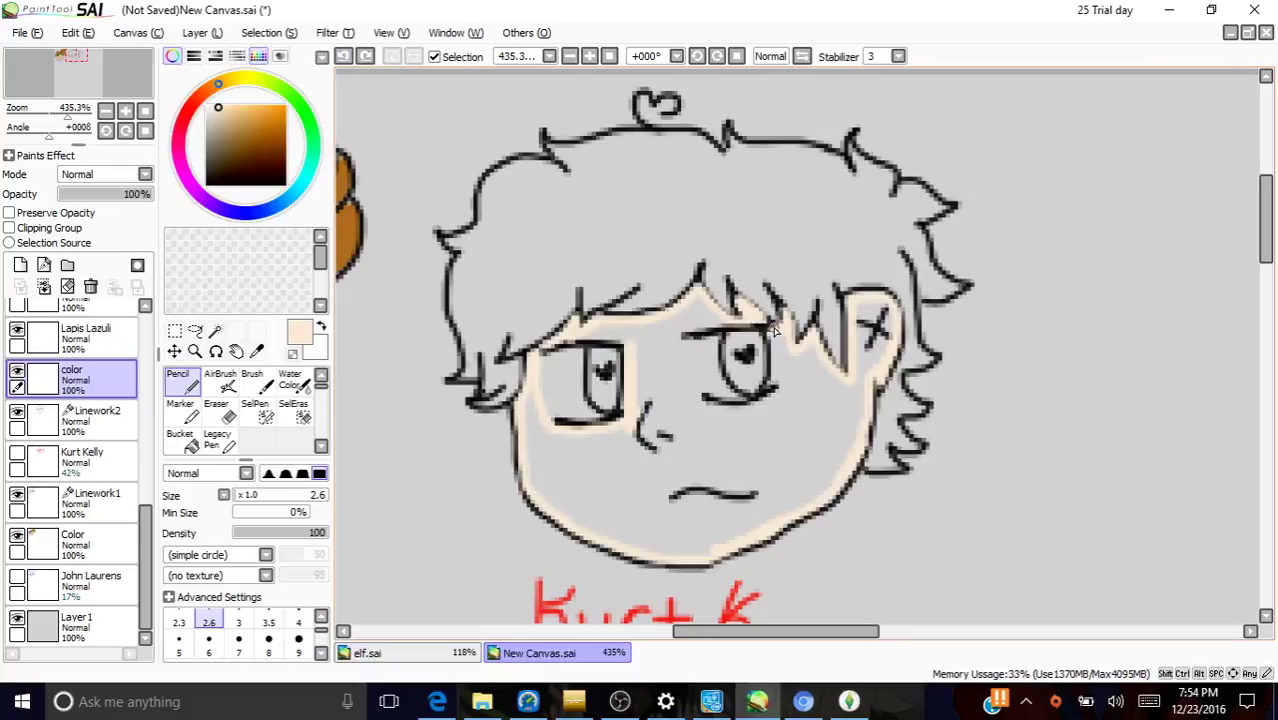
{"action": "mouse_move", "coordinate": [773, 330]}
{"action": "left_mouse_down"}
{"action": "mouse_move", "coordinate": [786, 400]}
{"action": "mouse_move", "coordinate": [776, 350]}
{"action": "mouse_move", "coordinate": [779, 372]}
{"action": "left_mouse_up"}
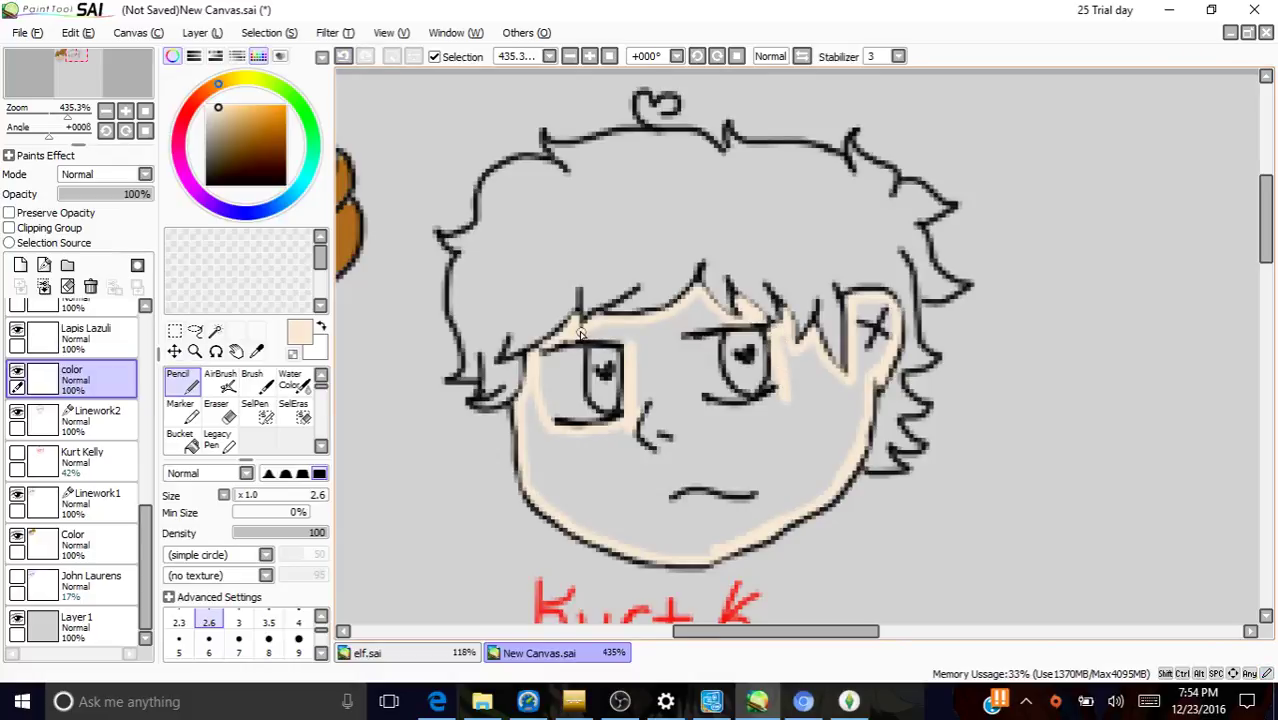
{"action": "mouse_move", "coordinate": [578, 333]}
{"action": "left_mouse_down"}
{"action": "mouse_move", "coordinate": [661, 336]}
{"action": "mouse_move", "coordinate": [599, 328]}
{"action": "mouse_move", "coordinate": [687, 320]}
{"action": "mouse_move", "coordinate": [663, 324]}
{"action": "mouse_move", "coordinate": [706, 297]}
{"action": "mouse_move", "coordinate": [720, 318]}
{"action": "mouse_move", "coordinate": [660, 328]}
{"action": "mouse_move", "coordinate": [697, 296]}
{"action": "mouse_move", "coordinate": [658, 330]}
{"action": "mouse_move", "coordinate": [713, 313]}
{"action": "mouse_move", "coordinate": [684, 324]}
{"action": "left_mouse_up"}
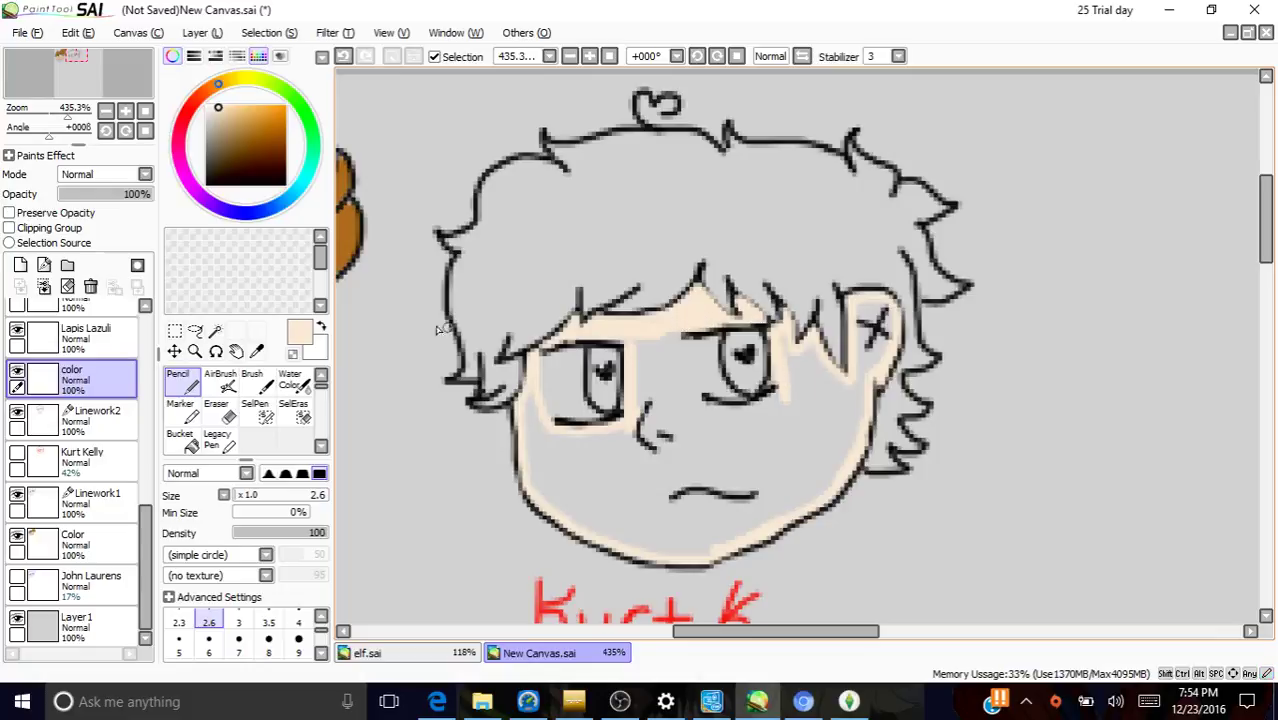
- Set the pencil size to 4 and fill the ear, the jaw edge and the cheek beside the right eye with pale peach
{"action": "left_click", "coordinate": [298, 622]}
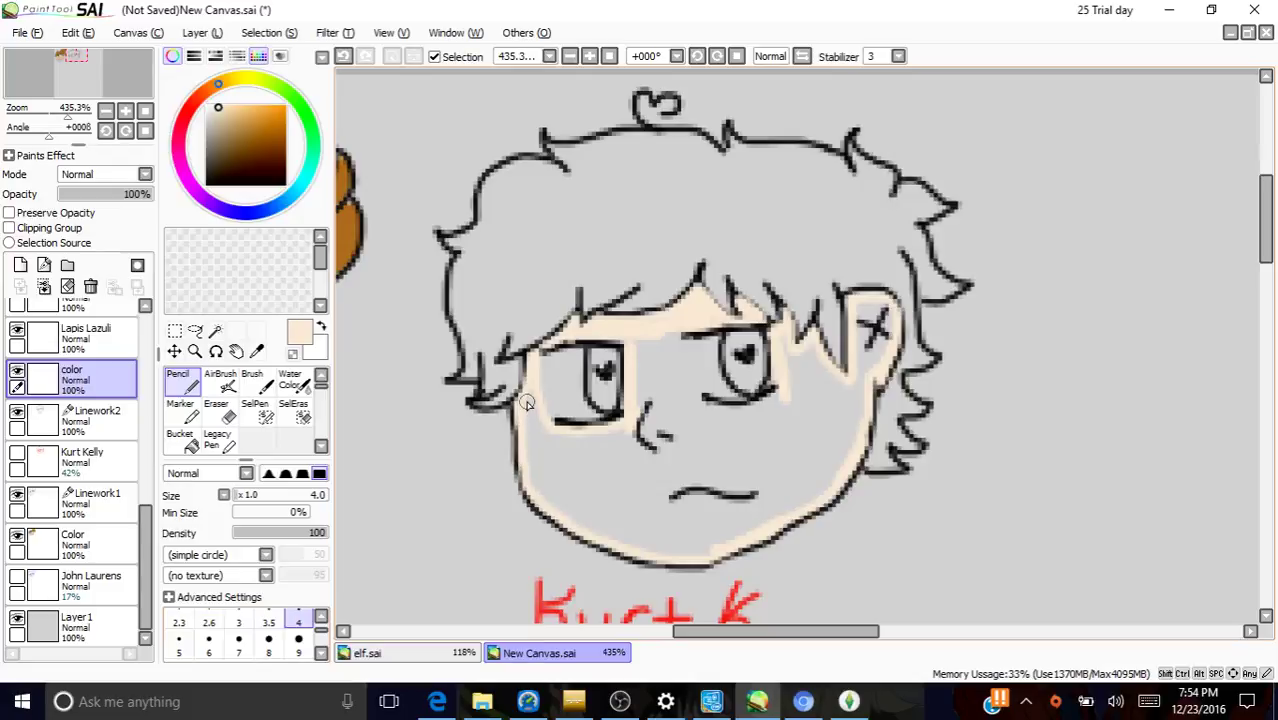
{"action": "mouse_move", "coordinate": [525, 394]}
{"action": "left_mouse_down"}
{"action": "mouse_move", "coordinate": [527, 471]}
{"action": "mouse_move", "coordinate": [590, 525]}
{"action": "mouse_move", "coordinate": [565, 513]}
{"action": "mouse_move", "coordinate": [548, 494]}
{"action": "mouse_move", "coordinate": [629, 541]}
{"action": "mouse_move", "coordinate": [715, 549]}
{"action": "mouse_move", "coordinate": [794, 512]}
{"action": "mouse_move", "coordinate": [864, 360]}
{"action": "mouse_move", "coordinate": [838, 464]}
{"action": "mouse_move", "coordinate": [800, 499]}
{"action": "mouse_move", "coordinate": [851, 434]}
{"action": "mouse_move", "coordinate": [863, 307]}
{"action": "mouse_move", "coordinate": [858, 360]}
{"action": "mouse_move", "coordinate": [874, 306]}
{"action": "mouse_move", "coordinate": [876, 347]}
{"action": "mouse_move", "coordinate": [870, 357]}
{"action": "mouse_move", "coordinate": [881, 305]}
{"action": "mouse_move", "coordinate": [866, 372]}
{"action": "left_mouse_up"}
{"action": "mouse_move", "coordinate": [775, 381]}
{"action": "left_mouse_down"}
{"action": "mouse_move", "coordinate": [781, 335]}
{"action": "mouse_move", "coordinate": [788, 409]}
{"action": "mouse_move", "coordinate": [790, 354]}
{"action": "mouse_move", "coordinate": [802, 372]}
{"action": "mouse_move", "coordinate": [806, 342]}
{"action": "mouse_move", "coordinate": [848, 440]}
{"action": "mouse_move", "coordinate": [813, 374]}
{"action": "mouse_move", "coordinate": [808, 439]}
{"action": "mouse_move", "coordinate": [797, 354]}
{"action": "mouse_move", "coordinate": [795, 457]}
{"action": "mouse_move", "coordinate": [802, 365]}
{"action": "left_mouse_up"}
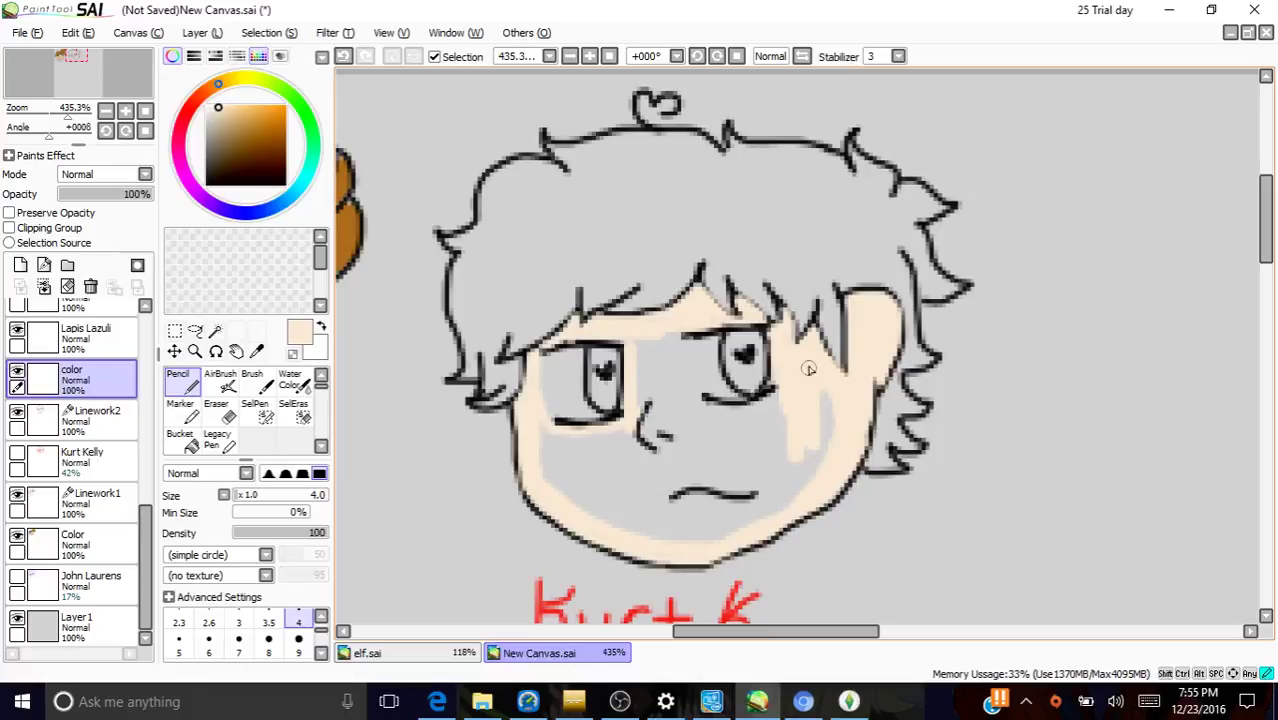
- Widen the pale peach skin along the jaw and the cheek below the right eye, undoing the stroke that covers the jaw outline
{"action": "mouse_move", "coordinate": [652, 295]}
{"action": "left_mouse_down"}
{"action": "mouse_move", "coordinate": [684, 323]}
{"action": "mouse_move", "coordinate": [715, 320]}
{"action": "mouse_move", "coordinate": [625, 331]}
{"action": "left_mouse_up"}
{"action": "mouse_move", "coordinate": [565, 432]}
{"action": "left_mouse_down"}
{"action": "mouse_move", "coordinate": [553, 472]}
{"action": "mouse_move", "coordinate": [536, 442]}
{"action": "mouse_move", "coordinate": [576, 551]}
{"action": "left_mouse_up"}
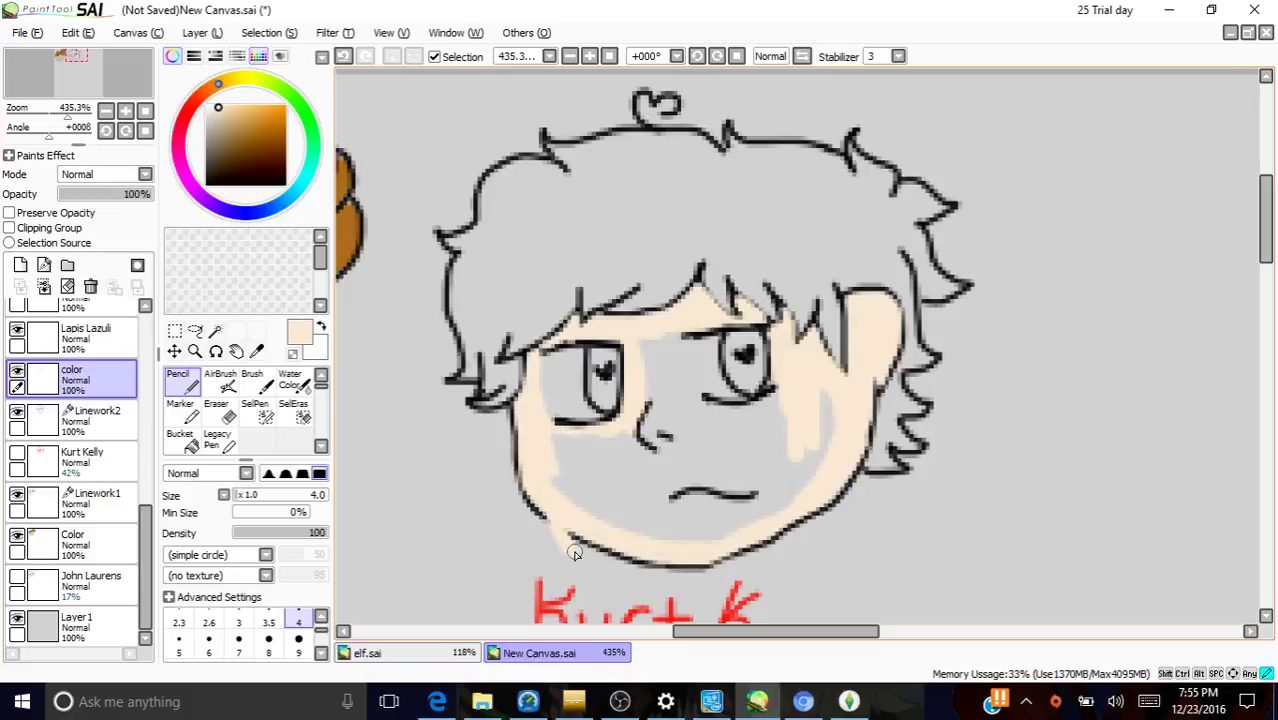
{"action": "left_click", "coordinate": [343, 57]}
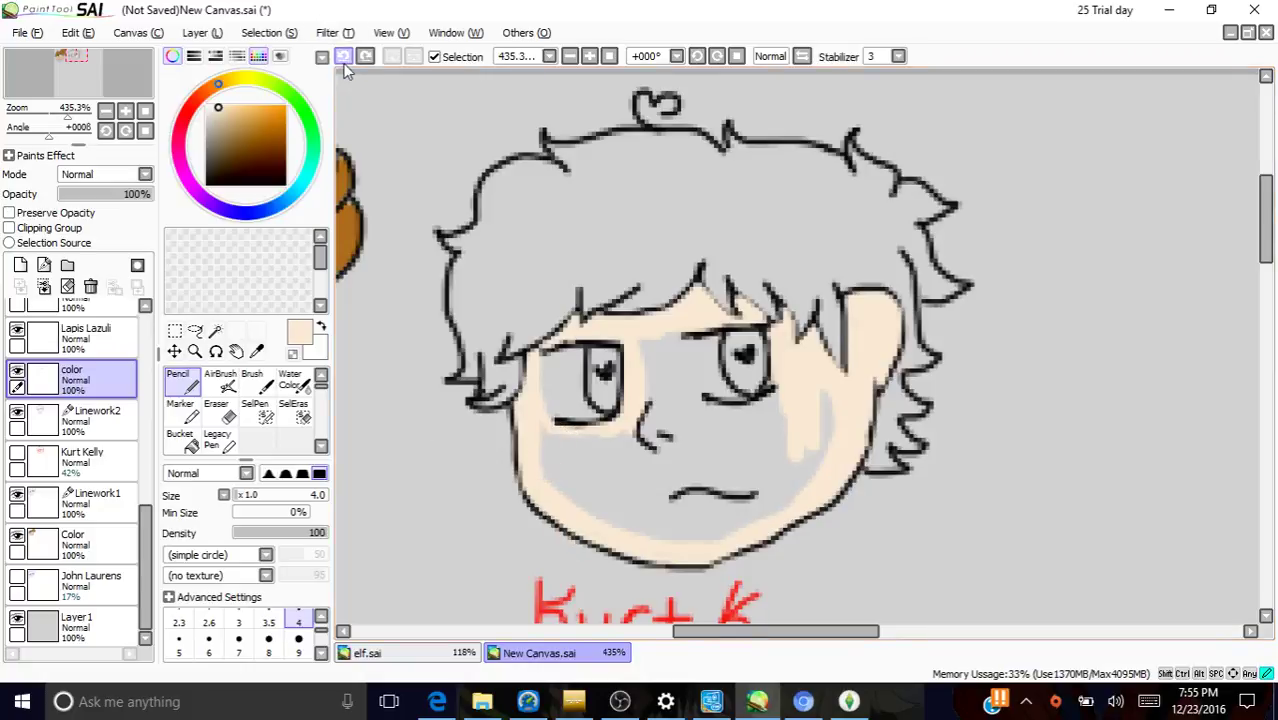
{"action": "mouse_move", "coordinate": [542, 485]}
{"action": "left_mouse_down"}
{"action": "mouse_move", "coordinate": [542, 422]}
{"action": "mouse_move", "coordinate": [567, 492]}
{"action": "mouse_move", "coordinate": [541, 465]}
{"action": "mouse_move", "coordinate": [628, 532]}
{"action": "mouse_move", "coordinate": [587, 507]}
{"action": "mouse_move", "coordinate": [688, 529]}
{"action": "mouse_move", "coordinate": [643, 532]}
{"action": "mouse_move", "coordinate": [737, 534]}
{"action": "mouse_move", "coordinate": [682, 532]}
{"action": "mouse_move", "coordinate": [754, 517]}
{"action": "mouse_move", "coordinate": [818, 393]}
{"action": "mouse_move", "coordinate": [818, 434]}
{"action": "mouse_move", "coordinate": [829, 404]}
{"action": "mouse_move", "coordinate": [830, 423]}
{"action": "mouse_move", "coordinate": [829, 394]}
{"action": "mouse_move", "coordinate": [770, 508]}
{"action": "left_mouse_up"}
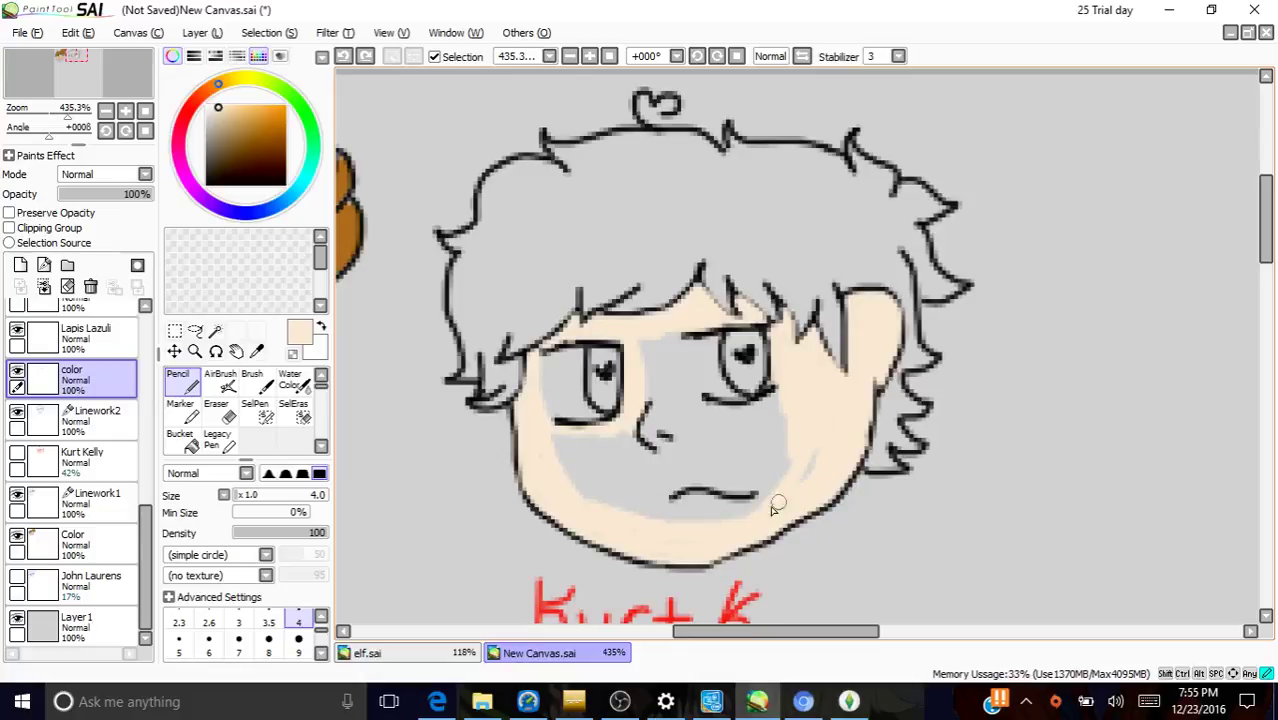
{"action": "left_click_drag", "start_coordinate": [831, 427], "coordinate": [762, 531]}
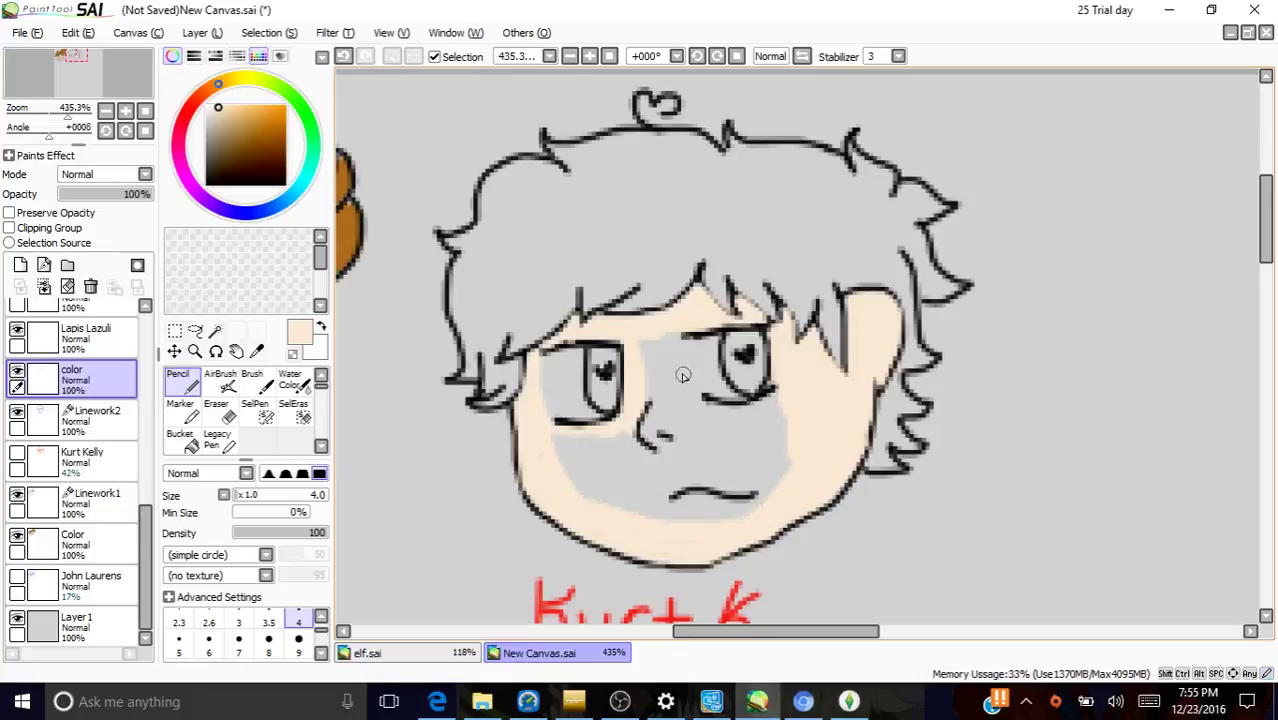
- Fill the nose, mouth, chin and left cheek area with pale peach, enlarging the pencil to size 5
{"action": "mouse_move", "coordinate": [646, 344]}
{"action": "left_mouse_down"}
{"action": "mouse_move", "coordinate": [649, 383]}
{"action": "mouse_move", "coordinate": [645, 336]}
{"action": "mouse_move", "coordinate": [673, 335]}
{"action": "mouse_move", "coordinate": [683, 396]}
{"action": "mouse_move", "coordinate": [681, 355]}
{"action": "mouse_move", "coordinate": [704, 408]}
{"action": "mouse_move", "coordinate": [667, 395]}
{"action": "mouse_move", "coordinate": [761, 407]}
{"action": "mouse_move", "coordinate": [780, 397]}
{"action": "mouse_move", "coordinate": [742, 416]}
{"action": "mouse_move", "coordinate": [687, 415]}
{"action": "mouse_move", "coordinate": [661, 355]}
{"action": "mouse_move", "coordinate": [678, 415]}
{"action": "mouse_move", "coordinate": [659, 396]}
{"action": "mouse_move", "coordinate": [650, 423]}
{"action": "mouse_move", "coordinate": [677, 438]}
{"action": "mouse_move", "coordinate": [654, 438]}
{"action": "mouse_move", "coordinate": [646, 422]}
{"action": "mouse_move", "coordinate": [650, 439]}
{"action": "mouse_move", "coordinate": [652, 365]}
{"action": "mouse_move", "coordinate": [638, 397]}
{"action": "mouse_move", "coordinate": [659, 398]}
{"action": "mouse_move", "coordinate": [709, 446]}
{"action": "mouse_move", "coordinate": [673, 429]}
{"action": "mouse_move", "coordinate": [691, 426]}
{"action": "mouse_move", "coordinate": [648, 326]}
{"action": "mouse_move", "coordinate": [645, 372]}
{"action": "mouse_move", "coordinate": [635, 328]}
{"action": "mouse_move", "coordinate": [662, 387]}
{"action": "mouse_move", "coordinate": [741, 423]}
{"action": "mouse_move", "coordinate": [705, 422]}
{"action": "mouse_move", "coordinate": [786, 410]}
{"action": "mouse_move", "coordinate": [759, 412]}
{"action": "mouse_move", "coordinate": [791, 413]}
{"action": "mouse_move", "coordinate": [789, 446]}
{"action": "mouse_move", "coordinate": [777, 482]}
{"action": "mouse_move", "coordinate": [735, 507]}
{"action": "mouse_move", "coordinate": [658, 503]}
{"action": "mouse_move", "coordinate": [747, 495]}
{"action": "mouse_move", "coordinate": [635, 500]}
{"action": "mouse_move", "coordinate": [751, 503]}
{"action": "left_mouse_up"}
{"action": "left_click", "coordinate": [179, 645]}
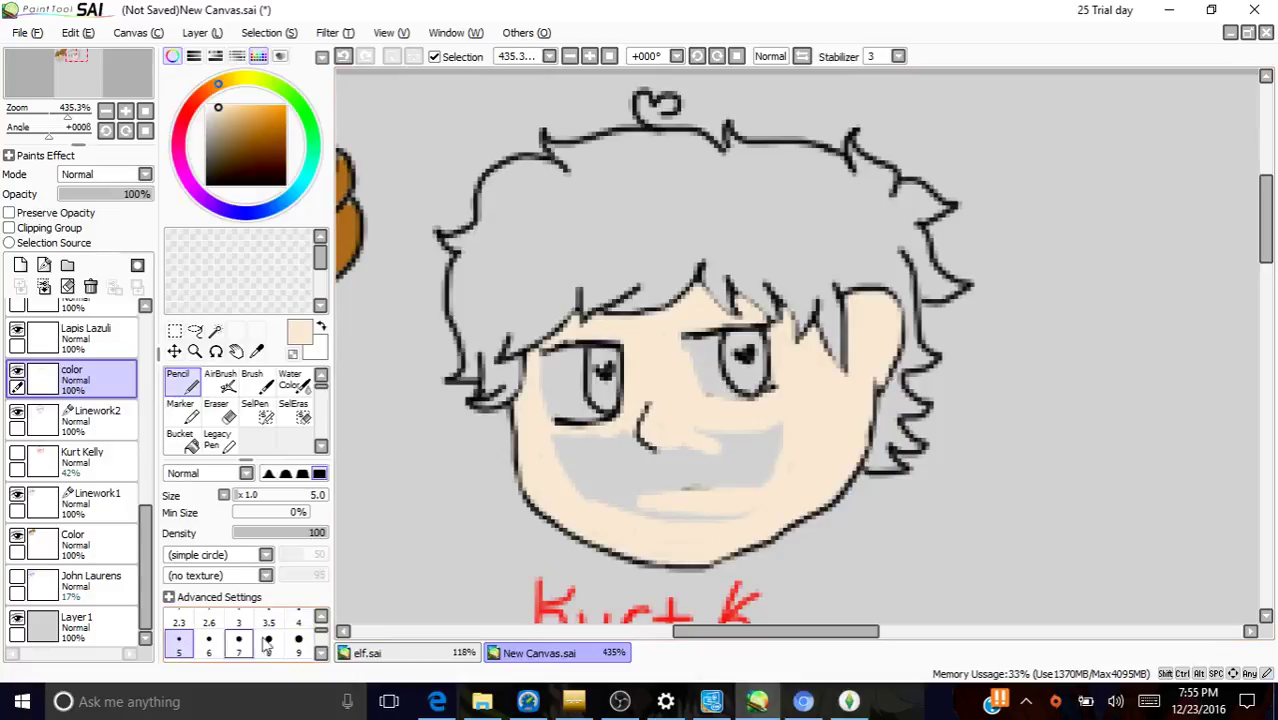
{"action": "mouse_move", "coordinate": [705, 547]}
{"action": "left_mouse_down"}
{"action": "mouse_move", "coordinate": [745, 526]}
{"action": "mouse_move", "coordinate": [617, 509]}
{"action": "mouse_move", "coordinate": [756, 490]}
{"action": "mouse_move", "coordinate": [697, 506]}
{"action": "mouse_move", "coordinate": [648, 495]}
{"action": "mouse_move", "coordinate": [765, 484]}
{"action": "mouse_move", "coordinate": [780, 437]}
{"action": "mouse_move", "coordinate": [755, 504]}
{"action": "mouse_move", "coordinate": [793, 425]}
{"action": "mouse_move", "coordinate": [757, 510]}
{"action": "mouse_move", "coordinate": [717, 521]}
{"action": "mouse_move", "coordinate": [774, 465]}
{"action": "mouse_move", "coordinate": [681, 481]}
{"action": "mouse_move", "coordinate": [805, 406]}
{"action": "mouse_move", "coordinate": [721, 483]}
{"action": "mouse_move", "coordinate": [765, 467]}
{"action": "mouse_move", "coordinate": [706, 464]}
{"action": "mouse_move", "coordinate": [733, 431]}
{"action": "mouse_move", "coordinate": [589, 478]}
{"action": "mouse_move", "coordinate": [550, 450]}
{"action": "left_mouse_up"}
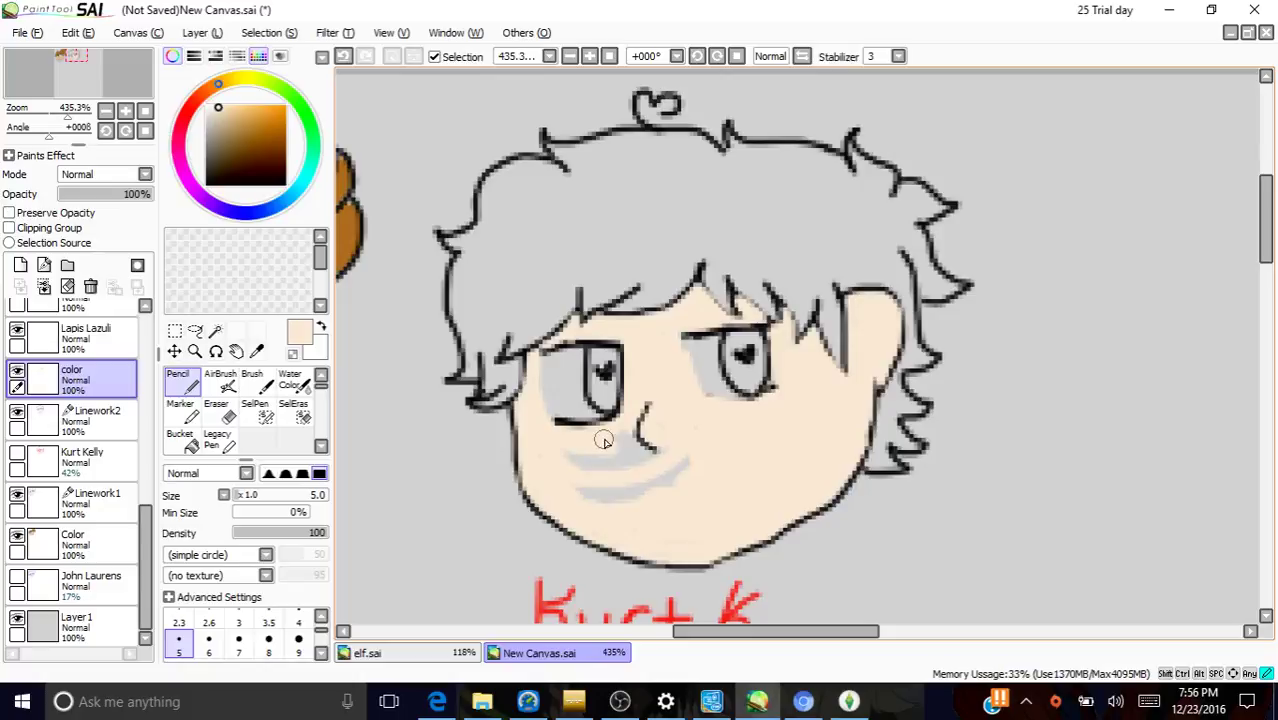
{"action": "key", "text": "ctrl+z"}
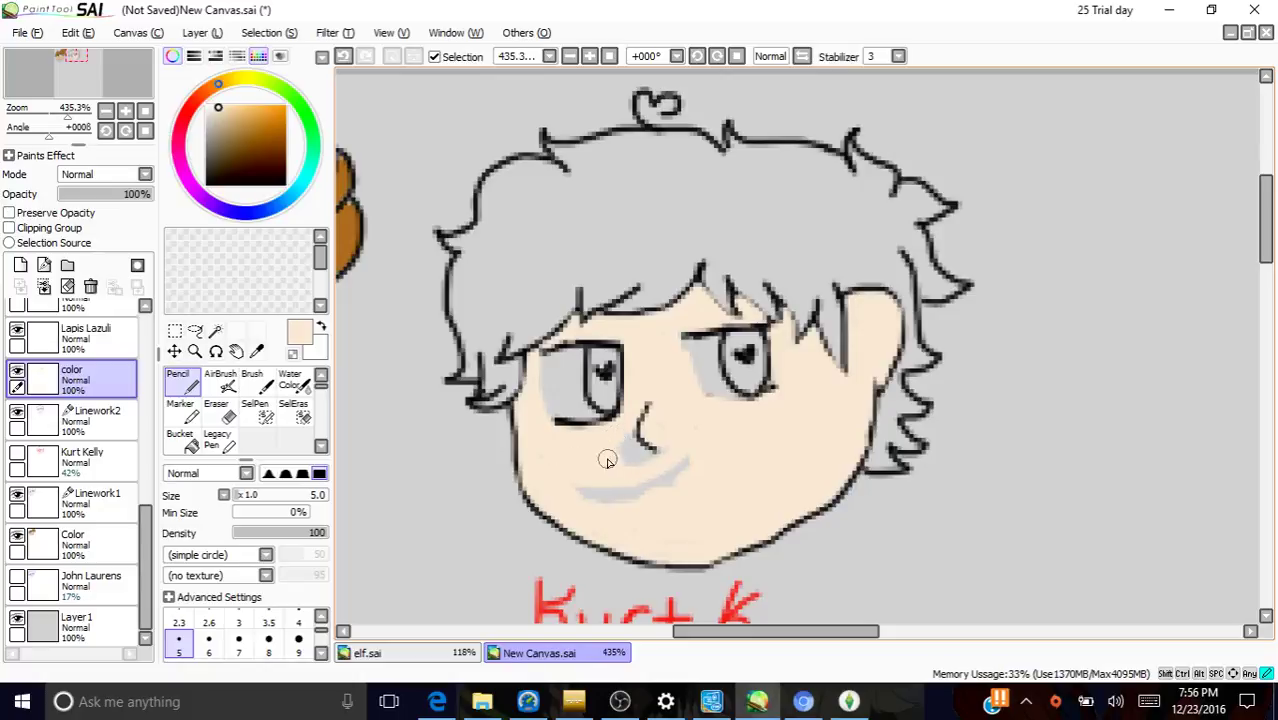
{"action": "mouse_move", "coordinate": [622, 444]}
{"action": "left_mouse_down"}
{"action": "mouse_move", "coordinate": [696, 458]}
{"action": "mouse_move", "coordinate": [620, 463]}
{"action": "mouse_move", "coordinate": [642, 483]}
{"action": "mouse_move", "coordinate": [702, 482]}
{"action": "mouse_move", "coordinate": [638, 488]}
{"action": "mouse_move", "coordinate": [695, 462]}
{"action": "mouse_move", "coordinate": [656, 485]}
{"action": "mouse_move", "coordinate": [584, 483]}
{"action": "mouse_move", "coordinate": [623, 498]}
{"action": "mouse_move", "coordinate": [572, 495]}
{"action": "mouse_move", "coordinate": [661, 515]}
{"action": "mouse_move", "coordinate": [607, 498]}
{"action": "left_mouse_up"}
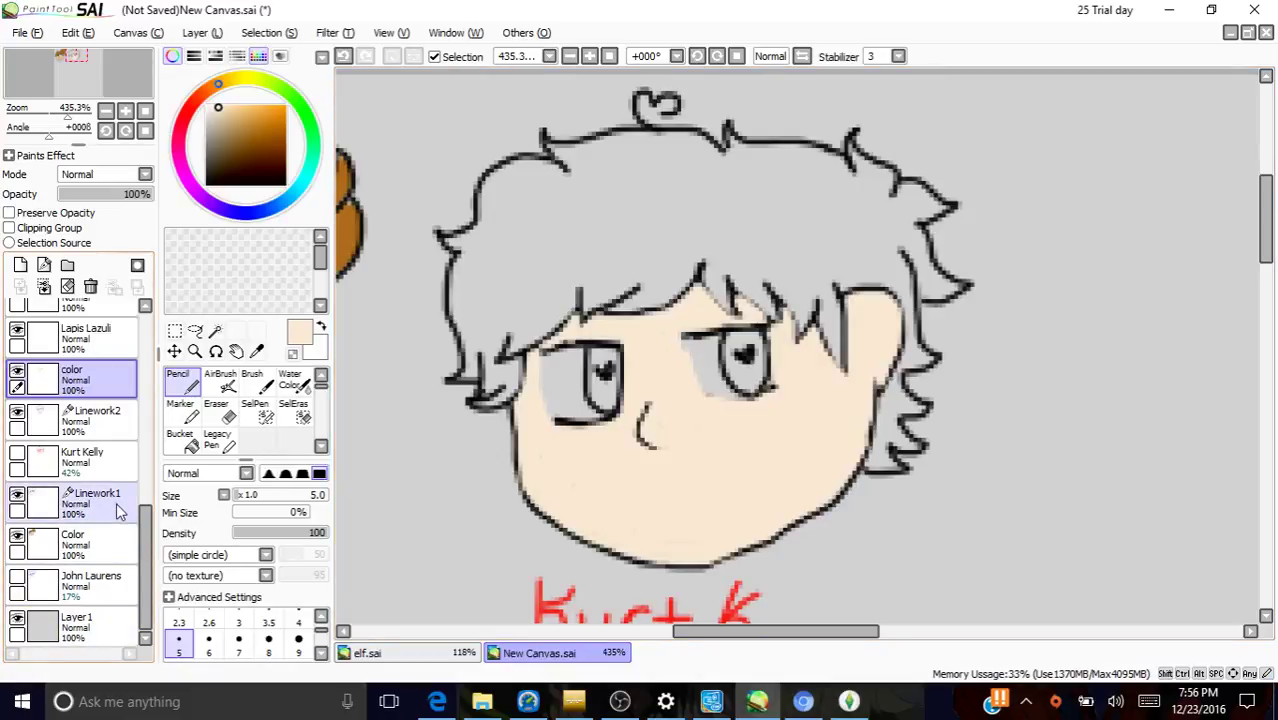
- Try the Linework1 layer one place higher, put it back, and move the Linework2 layer above the color layer
{"action": "left_click_drag", "start_coordinate": [117, 503], "coordinate": [118, 457]}
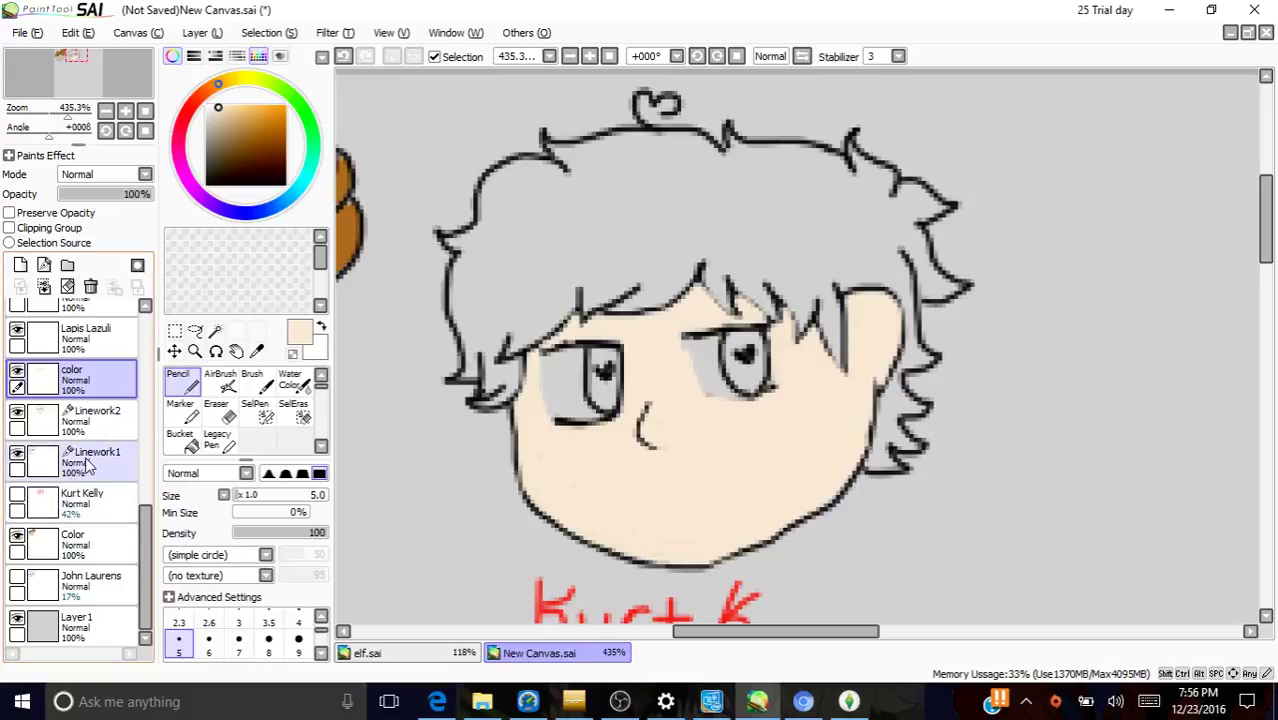
{"action": "left_click_drag", "start_coordinate": [88, 465], "coordinate": [84, 517]}
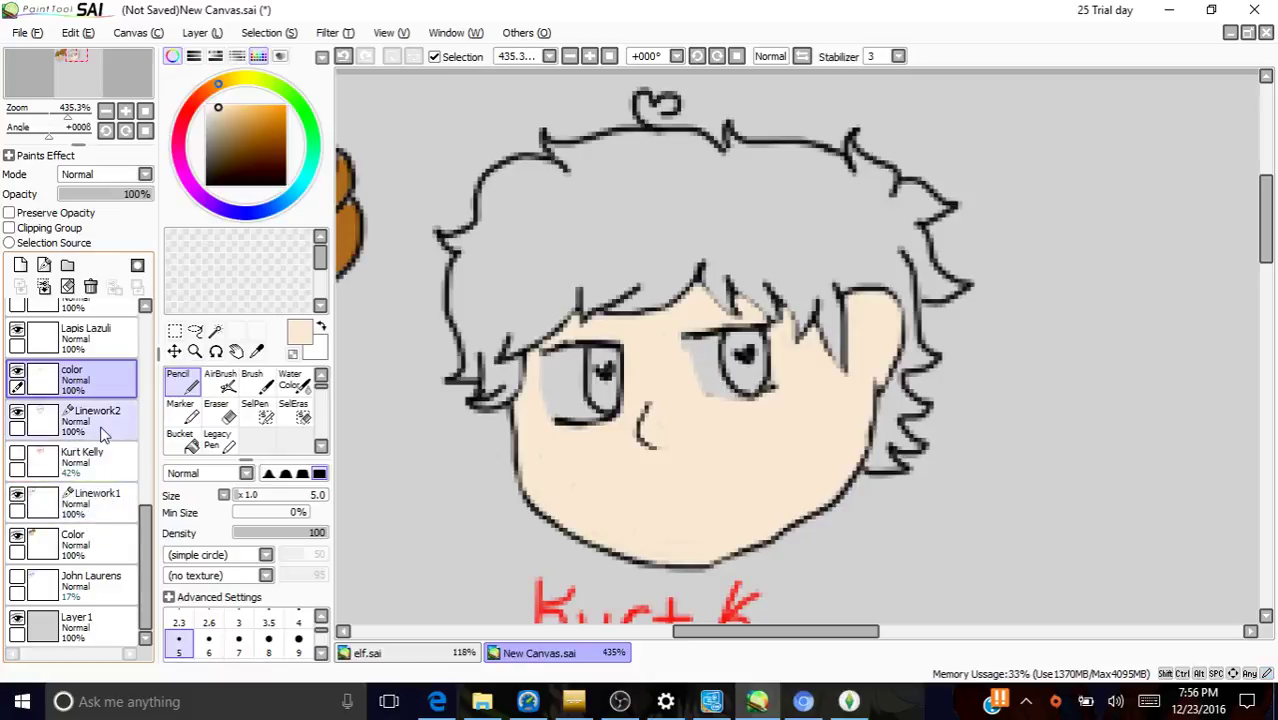
{"action": "left_click_drag", "start_coordinate": [104, 430], "coordinate": [114, 370]}
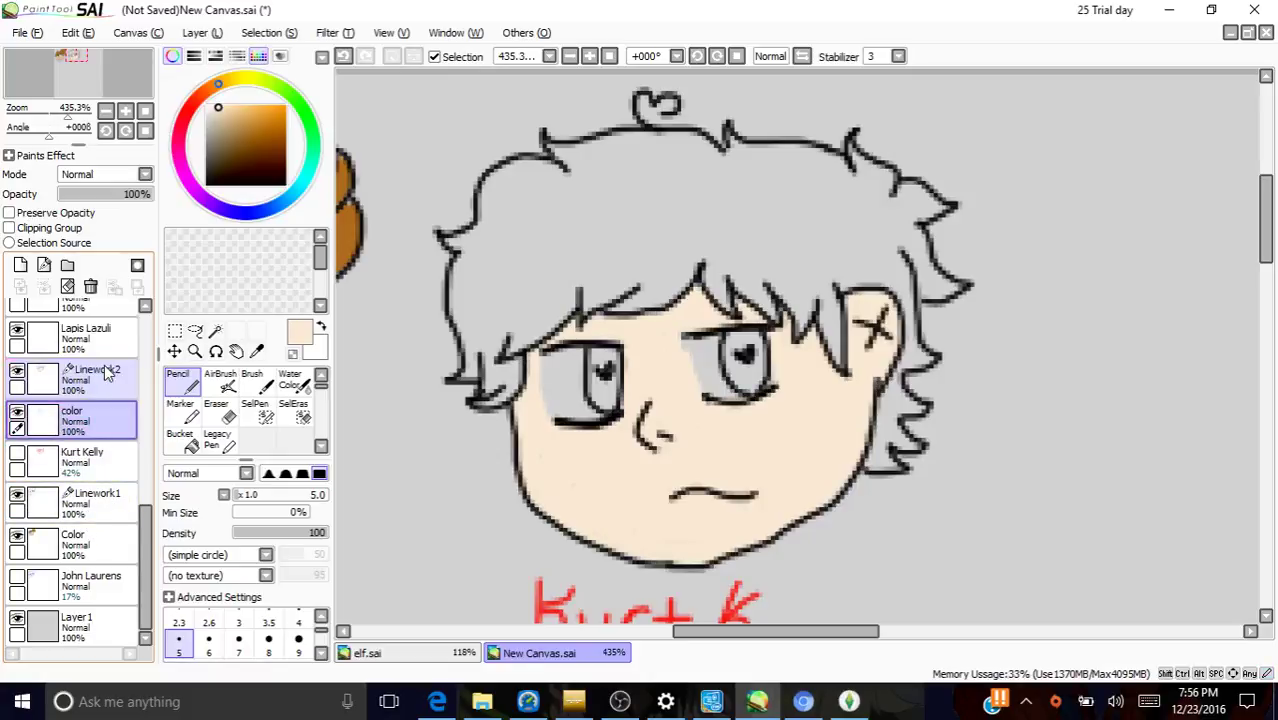
- Paint the whites of both eyes in white on the color layer
{"action": "left_click", "coordinate": [208, 103]}
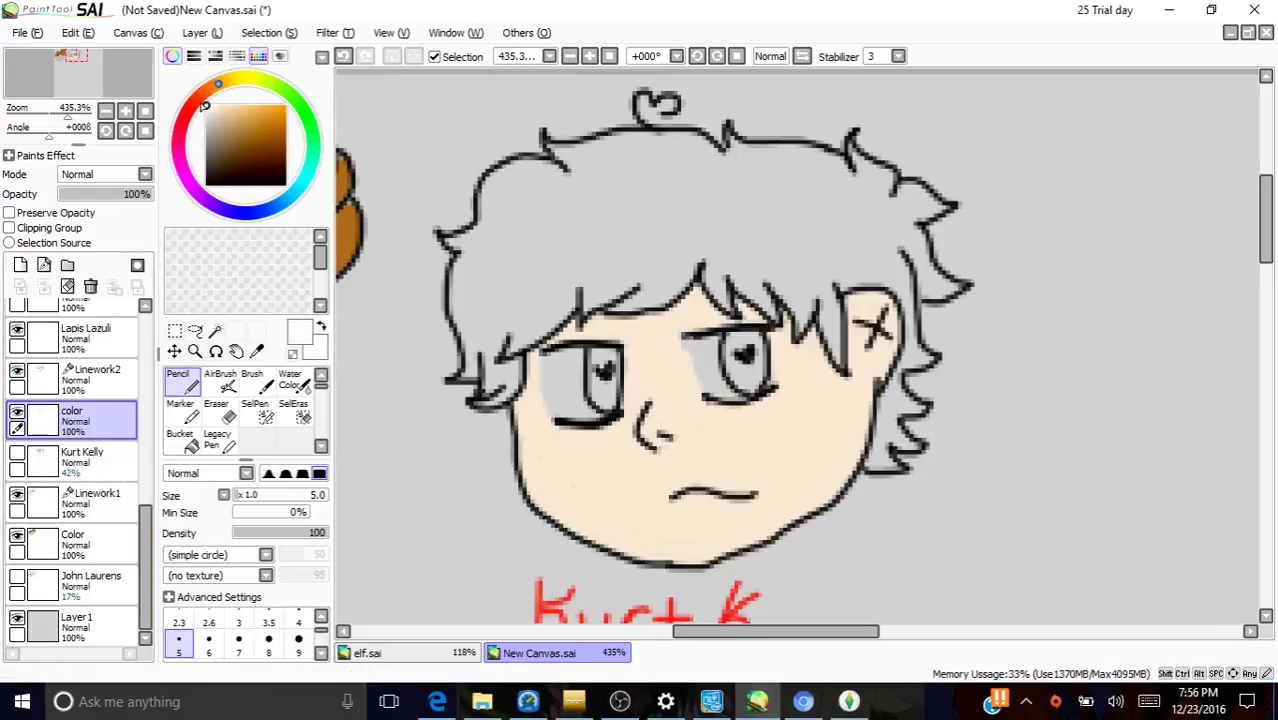
{"action": "mouse_move", "coordinate": [541, 363]}
{"action": "left_mouse_down"}
{"action": "mouse_move", "coordinate": [553, 402]}
{"action": "mouse_move", "coordinate": [546, 390]}
{"action": "mouse_move", "coordinate": [598, 412]}
{"action": "mouse_move", "coordinate": [563, 403]}
{"action": "mouse_move", "coordinate": [546, 358]}
{"action": "mouse_move", "coordinate": [585, 356]}
{"action": "mouse_move", "coordinate": [575, 402]}
{"action": "mouse_move", "coordinate": [585, 379]}
{"action": "left_mouse_up"}
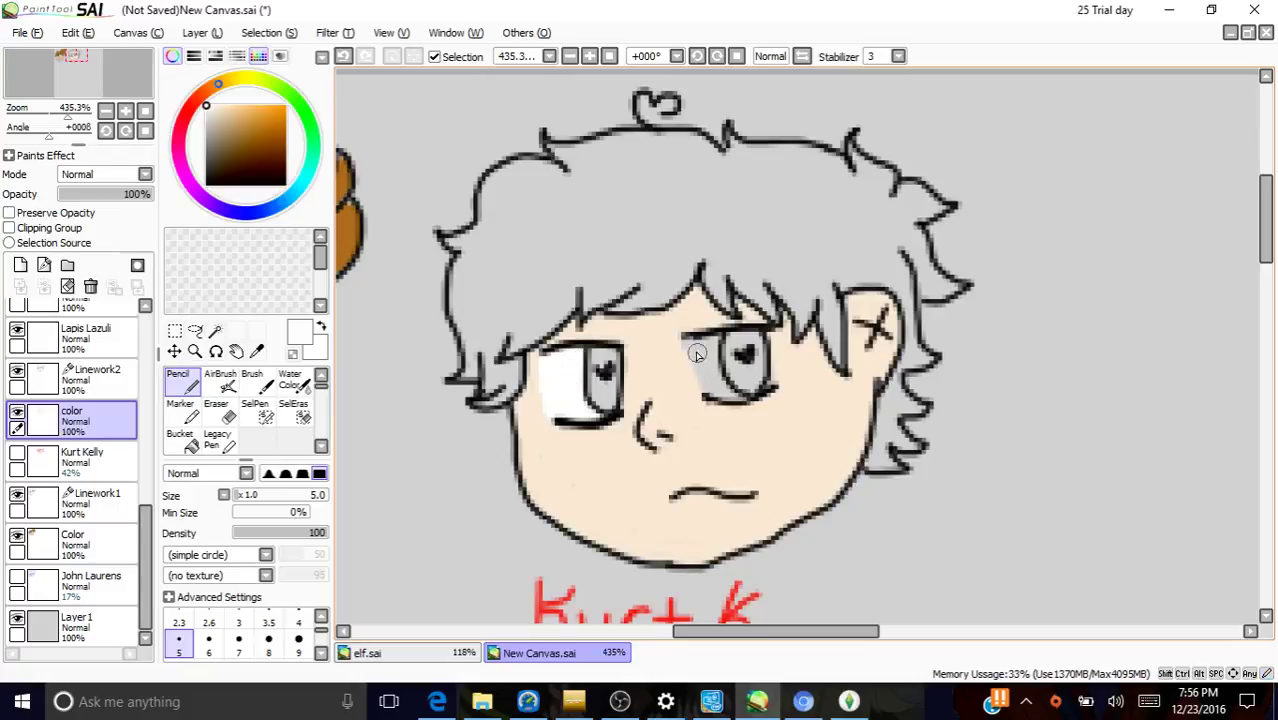
{"action": "mouse_move", "coordinate": [694, 358]}
{"action": "left_mouse_down"}
{"action": "mouse_move", "coordinate": [711, 393]}
{"action": "mouse_move", "coordinate": [742, 394]}
{"action": "mouse_move", "coordinate": [715, 388]}
{"action": "mouse_move", "coordinate": [708, 347]}
{"action": "left_mouse_up"}
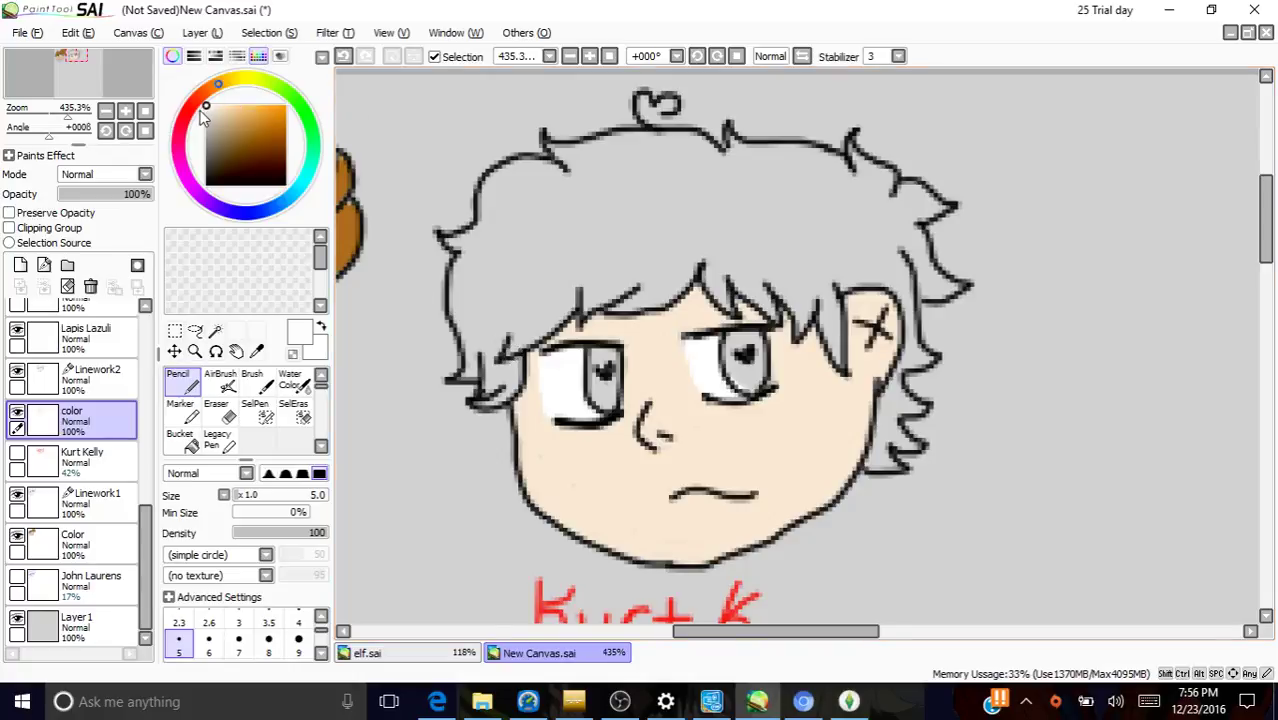
- Fill the irises of both eyes with a medium brown
{"action": "left_click_drag", "start_coordinate": [208, 100], "coordinate": [242, 132]}
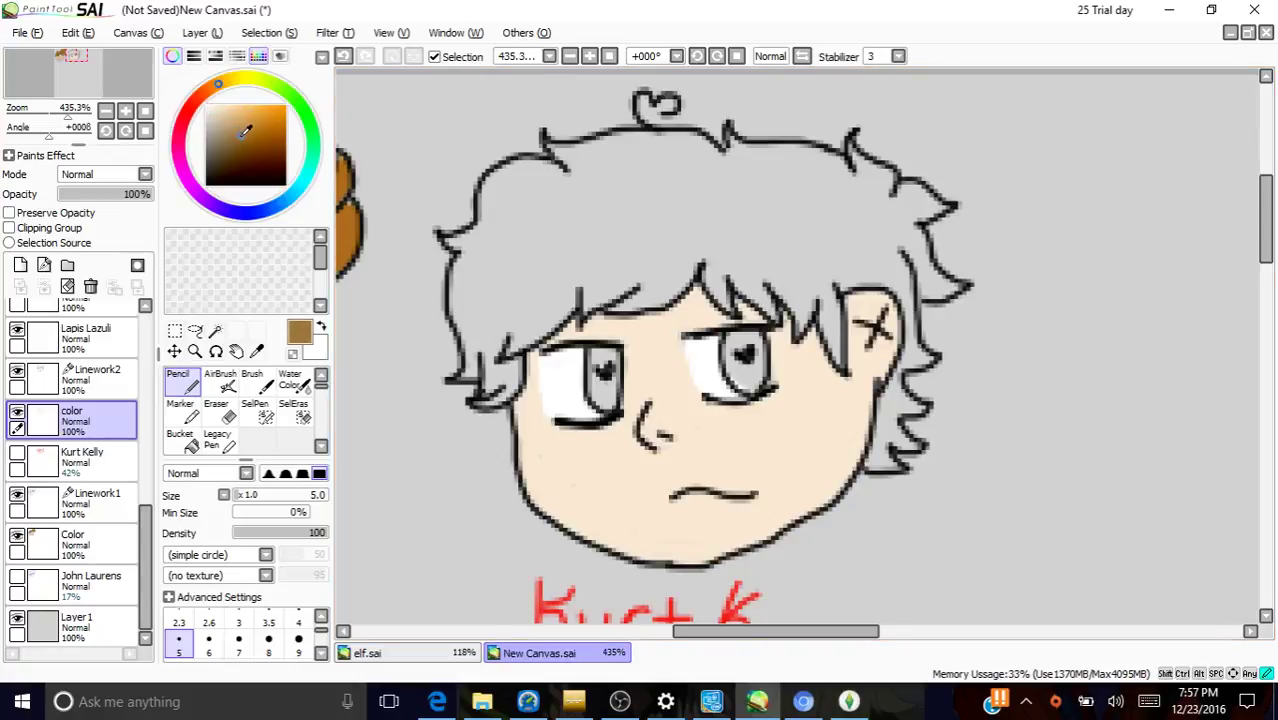
{"action": "mouse_move", "coordinate": [590, 350]}
{"action": "left_mouse_down"}
{"action": "mouse_move", "coordinate": [613, 406]}
{"action": "mouse_move", "coordinate": [600, 356]}
{"action": "left_mouse_up"}
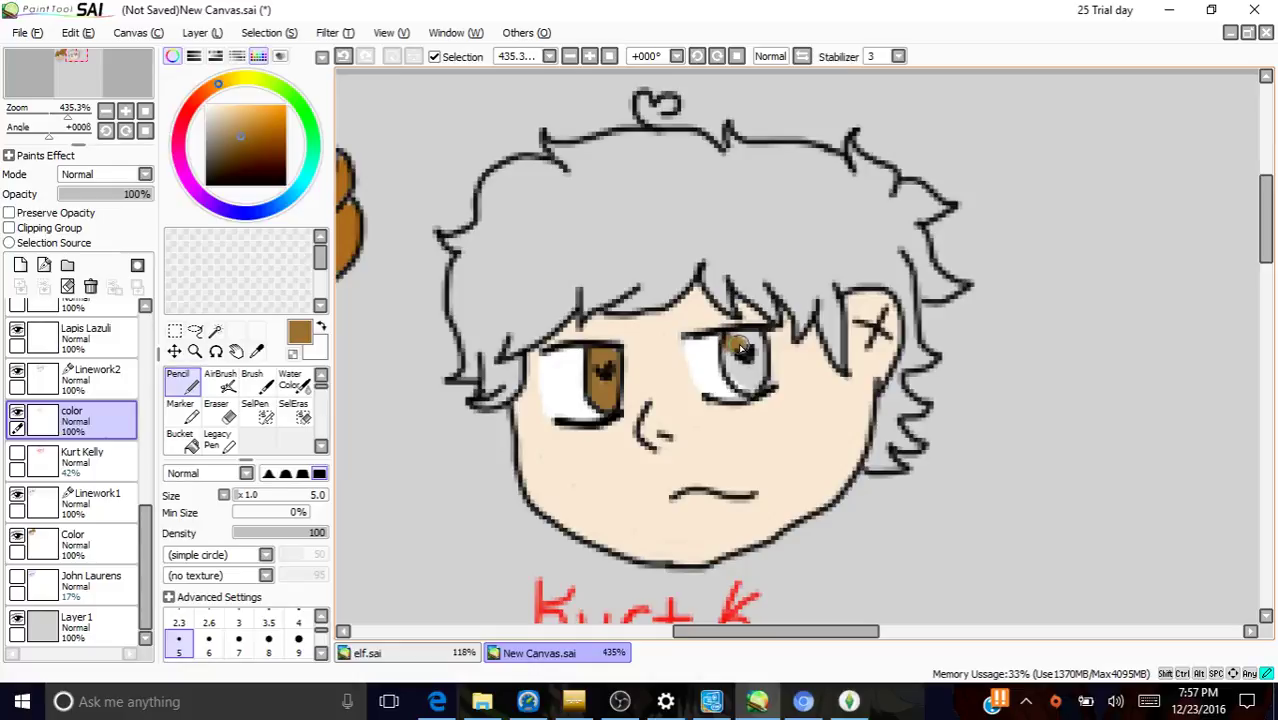
{"action": "mouse_move", "coordinate": [733, 342]}
{"action": "left_mouse_down"}
{"action": "mouse_move", "coordinate": [760, 345]}
{"action": "mouse_move", "coordinate": [758, 378]}
{"action": "mouse_move", "coordinate": [738, 392]}
{"action": "mouse_move", "coordinate": [742, 356]}
{"action": "left_mouse_up"}
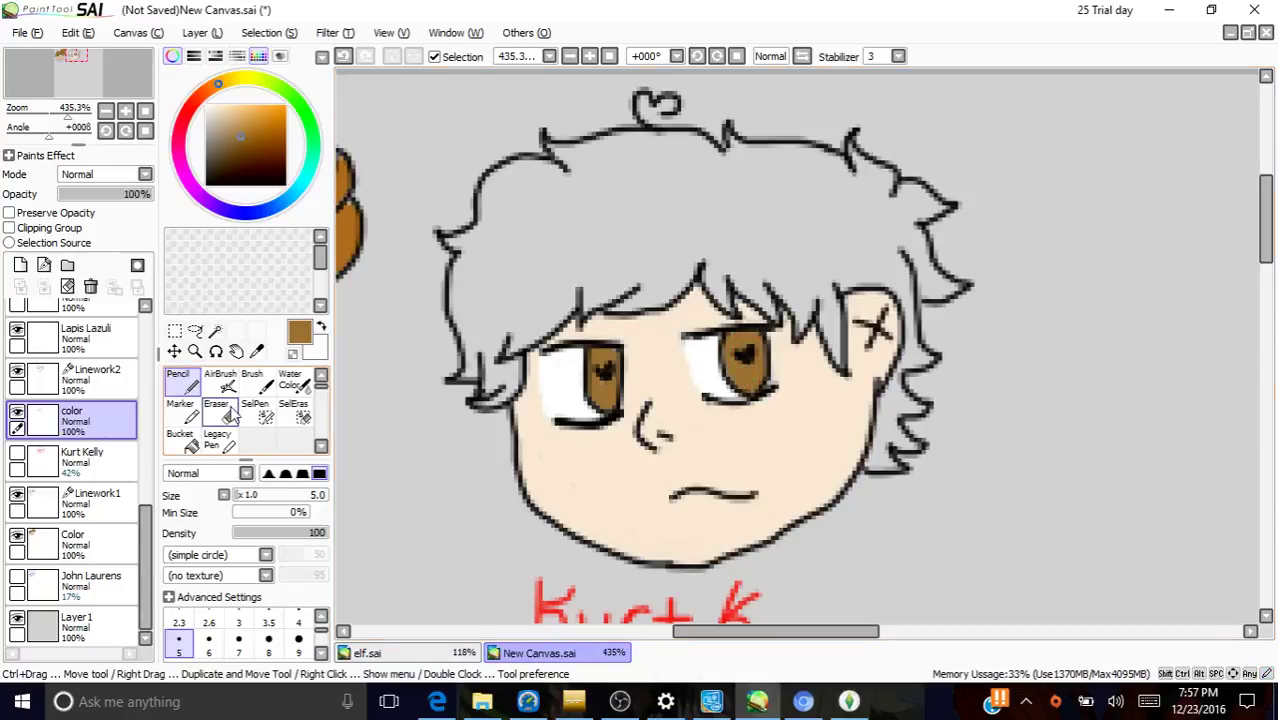
- Shade the upper part of both irises in a darker brown based on the iris colour, and add white highlights
{"action": "left_click", "coordinate": [262, 207]}
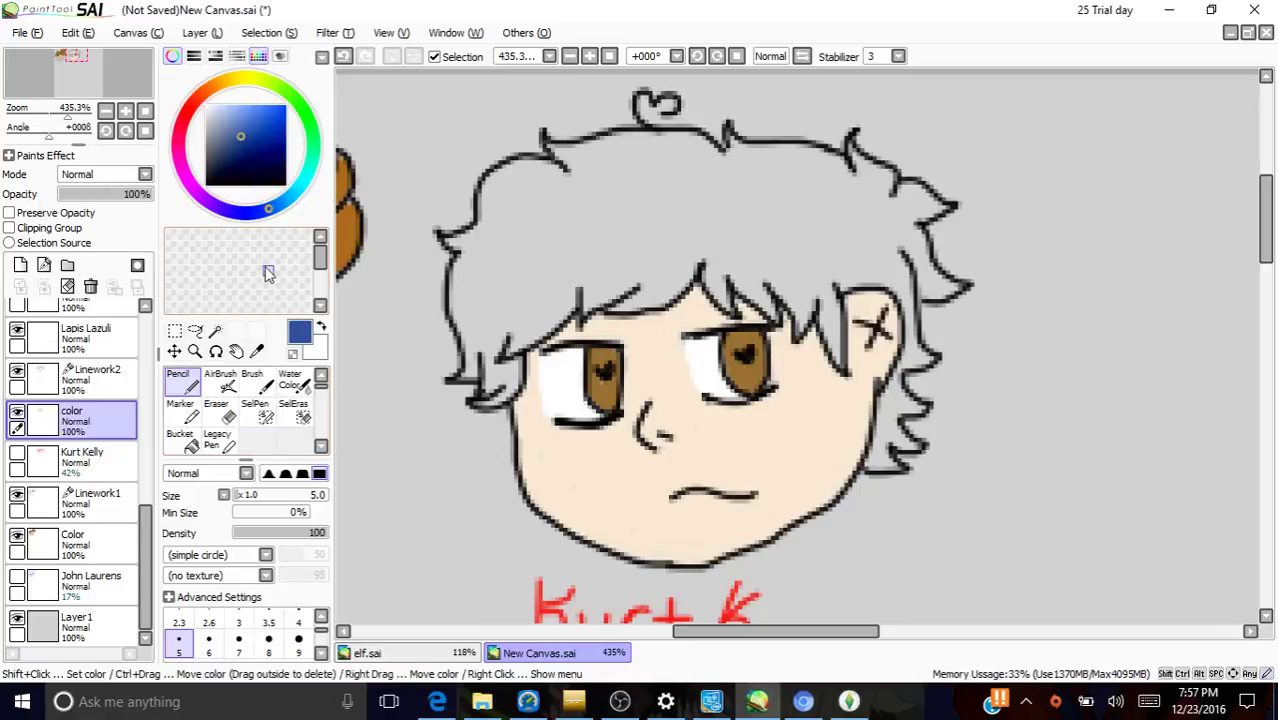
{"action": "left_click", "coordinate": [256, 350]}
{"action": "left_click", "coordinate": [600, 402]}
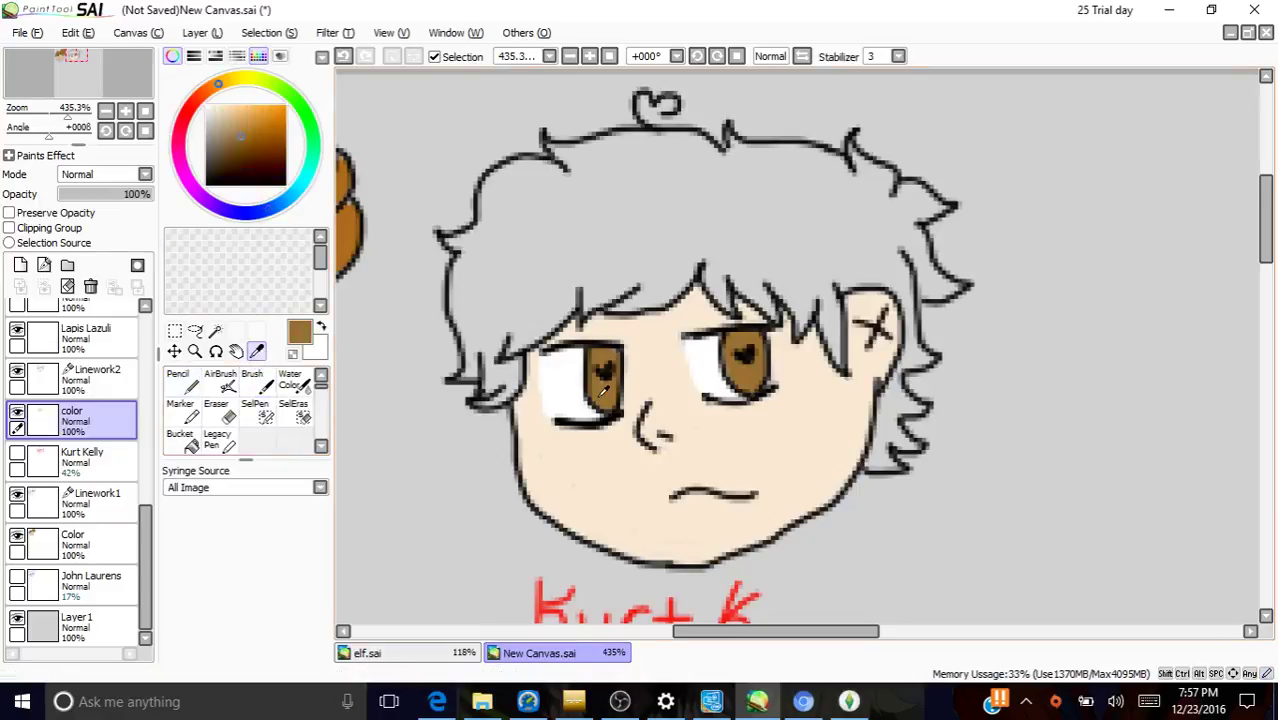
{"action": "left_click_drag", "start_coordinate": [248, 128], "coordinate": [232, 150]}
{"action": "left_click", "coordinate": [178, 380]}
{"action": "mouse_move", "coordinate": [603, 369]}
{"action": "left_mouse_down"}
{"action": "mouse_move", "coordinate": [596, 348]}
{"action": "mouse_move", "coordinate": [588, 362]}
{"action": "mouse_move", "coordinate": [612, 362]}
{"action": "left_mouse_up"}
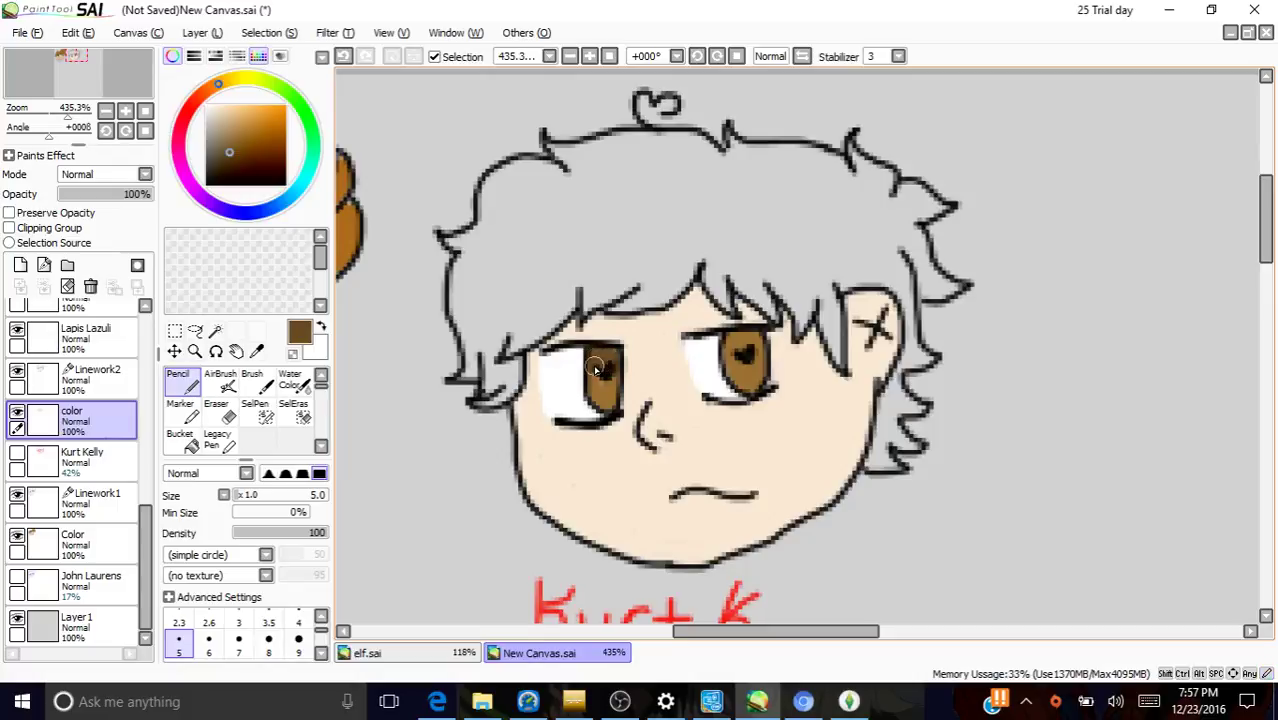
{"action": "mouse_move", "coordinate": [729, 352]}
{"action": "left_mouse_down"}
{"action": "mouse_move", "coordinate": [752, 344]}
{"action": "mouse_move", "coordinate": [736, 334]}
{"action": "mouse_move", "coordinate": [757, 346]}
{"action": "left_mouse_up"}
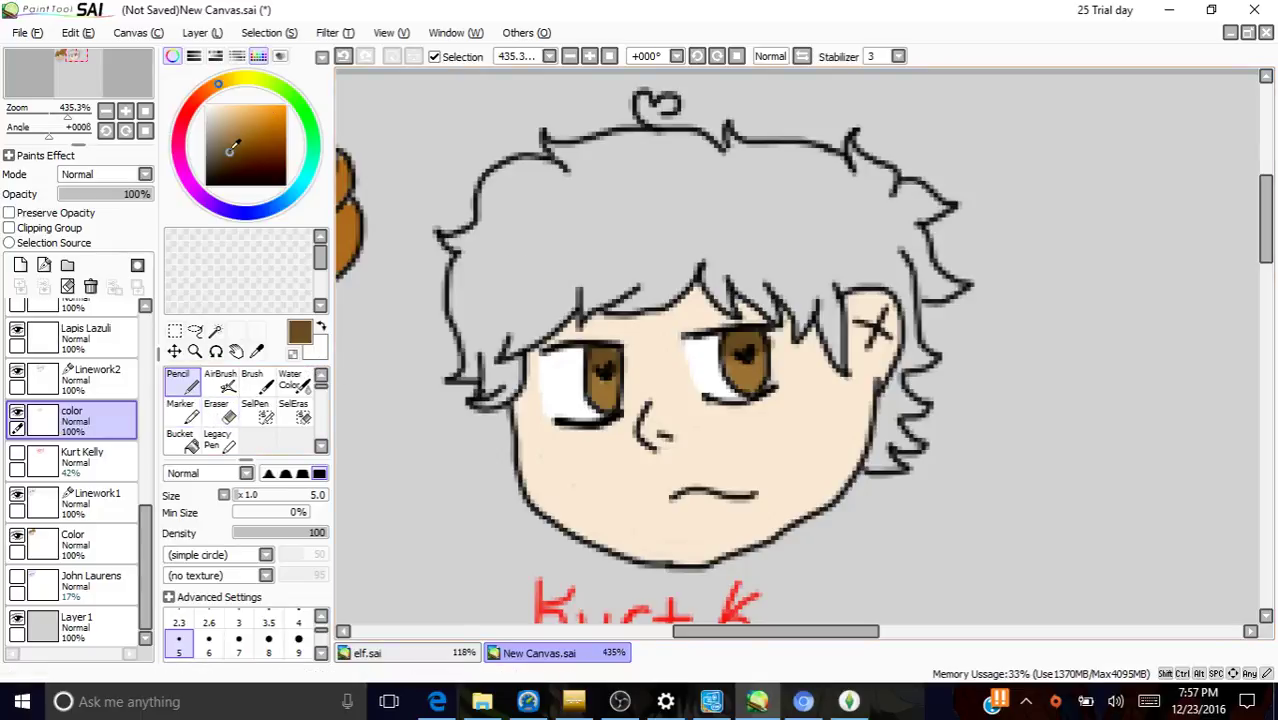
{"action": "left_click_drag", "start_coordinate": [230, 148], "coordinate": [206, 105]}
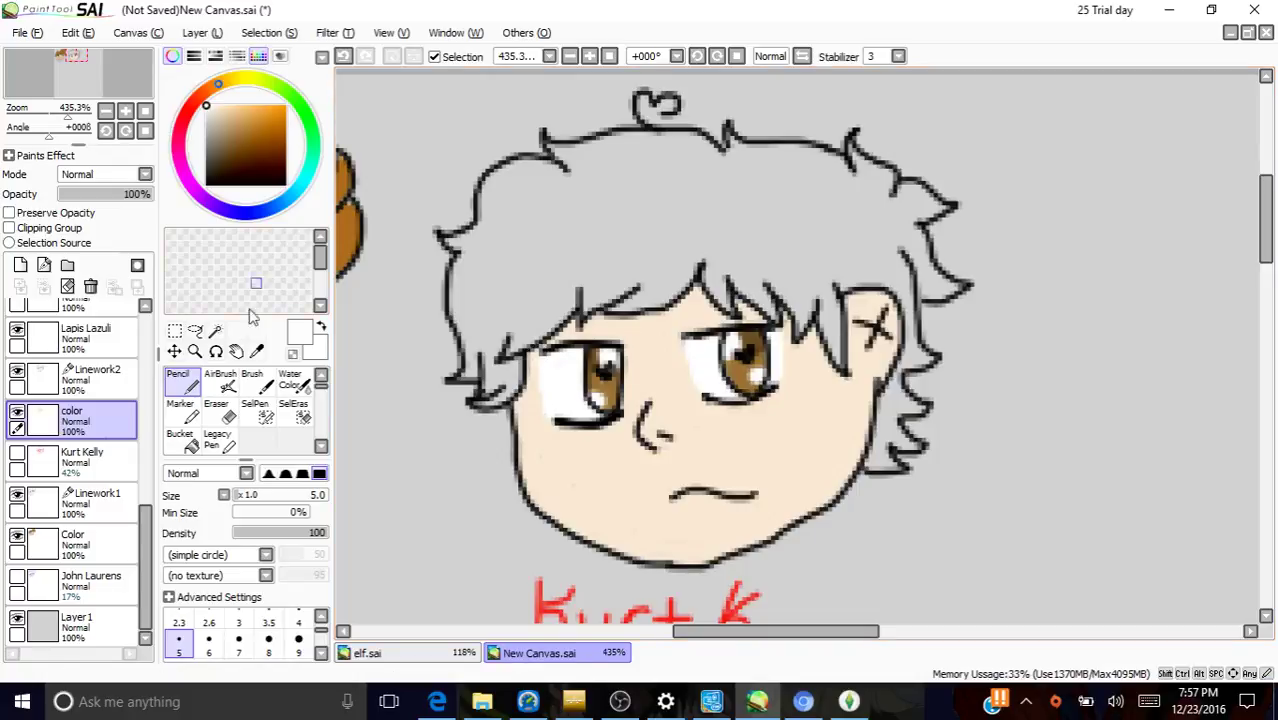
- Paint the fringe, the left edge of the hair and the tufts around and above the ear in saturated brown
{"action": "left_click_drag", "start_coordinate": [212, 102], "coordinate": [252, 142]}
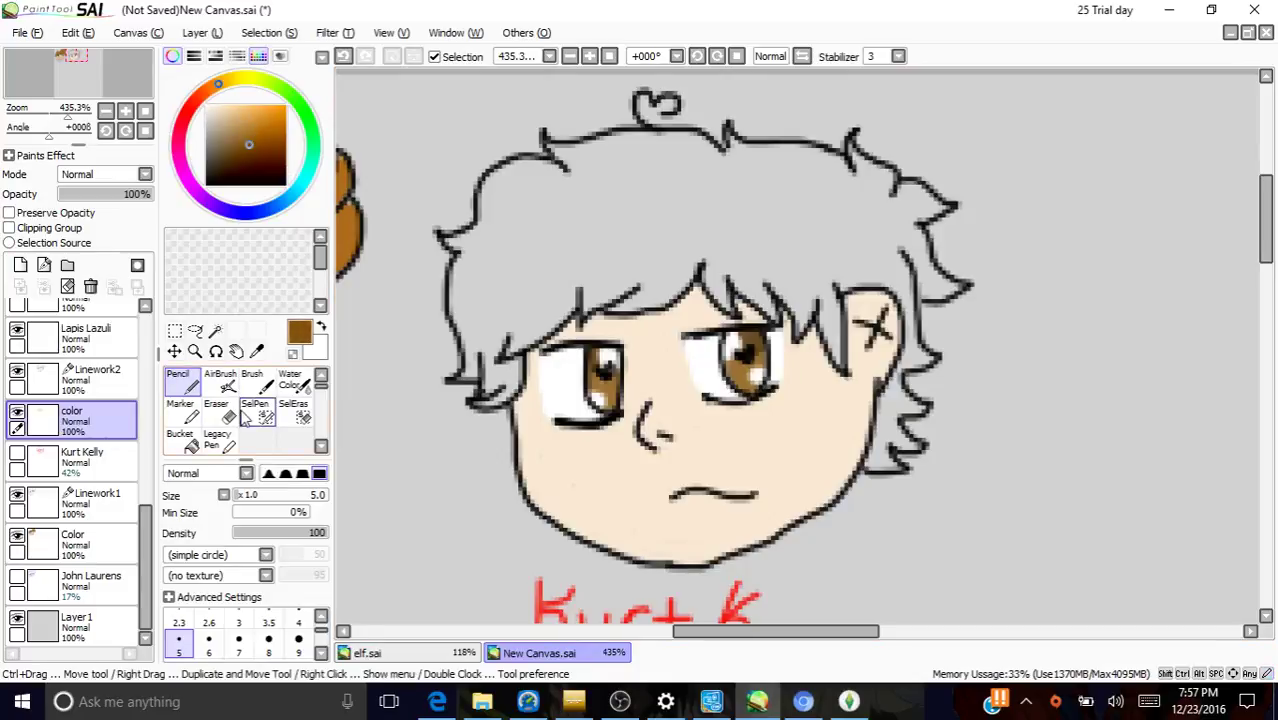
{"action": "mouse_move", "coordinate": [462, 240]}
{"action": "left_mouse_down"}
{"action": "mouse_move", "coordinate": [448, 240]}
{"action": "mouse_move", "coordinate": [472, 248]}
{"action": "mouse_move", "coordinate": [460, 372]}
{"action": "mouse_move", "coordinate": [478, 348]}
{"action": "mouse_move", "coordinate": [489, 398]}
{"action": "mouse_move", "coordinate": [512, 366]}
{"action": "mouse_move", "coordinate": [498, 340]}
{"action": "mouse_move", "coordinate": [575, 300]}
{"action": "mouse_move", "coordinate": [538, 338]}
{"action": "mouse_move", "coordinate": [580, 295]}
{"action": "mouse_move", "coordinate": [645, 285]}
{"action": "mouse_move", "coordinate": [605, 305]}
{"action": "mouse_move", "coordinate": [640, 305]}
{"action": "mouse_move", "coordinate": [702, 258]}
{"action": "mouse_move", "coordinate": [660, 300]}
{"action": "mouse_move", "coordinate": [698, 262]}
{"action": "mouse_move", "coordinate": [727, 300]}
{"action": "mouse_move", "coordinate": [744, 284]}
{"action": "mouse_move", "coordinate": [770, 310]}
{"action": "mouse_move", "coordinate": [790, 305]}
{"action": "mouse_move", "coordinate": [805, 328]}
{"action": "mouse_move", "coordinate": [795, 340]}
{"action": "mouse_move", "coordinate": [813, 302]}
{"action": "mouse_move", "coordinate": [842, 356]}
{"action": "mouse_move", "coordinate": [826, 292]}
{"action": "mouse_move", "coordinate": [836, 276]}
{"action": "mouse_move", "coordinate": [910, 298]}
{"action": "mouse_move", "coordinate": [910, 343]}
{"action": "mouse_move", "coordinate": [926, 354]}
{"action": "mouse_move", "coordinate": [893, 376]}
{"action": "mouse_move", "coordinate": [862, 476]}
{"action": "mouse_move", "coordinate": [895, 468]}
{"action": "mouse_move", "coordinate": [888, 425]}
{"action": "mouse_move", "coordinate": [918, 445]}
{"action": "mouse_move", "coordinate": [889, 410]}
{"action": "mouse_move", "coordinate": [915, 405]}
{"action": "mouse_move", "coordinate": [893, 420]}
{"action": "left_mouse_up"}
{"action": "key", "text": "XF86AudioLowerVolume"}
{"action": "mouse_move", "coordinate": [902, 250]}
{"action": "left_mouse_down"}
{"action": "mouse_move", "coordinate": [909, 284]}
{"action": "mouse_move", "coordinate": [907, 248]}
{"action": "mouse_move", "coordinate": [921, 258]}
{"action": "mouse_move", "coordinate": [914, 231]}
{"action": "mouse_move", "coordinate": [924, 294]}
{"action": "mouse_move", "coordinate": [925, 268]}
{"action": "mouse_move", "coordinate": [918, 292]}
{"action": "left_mouse_up"}
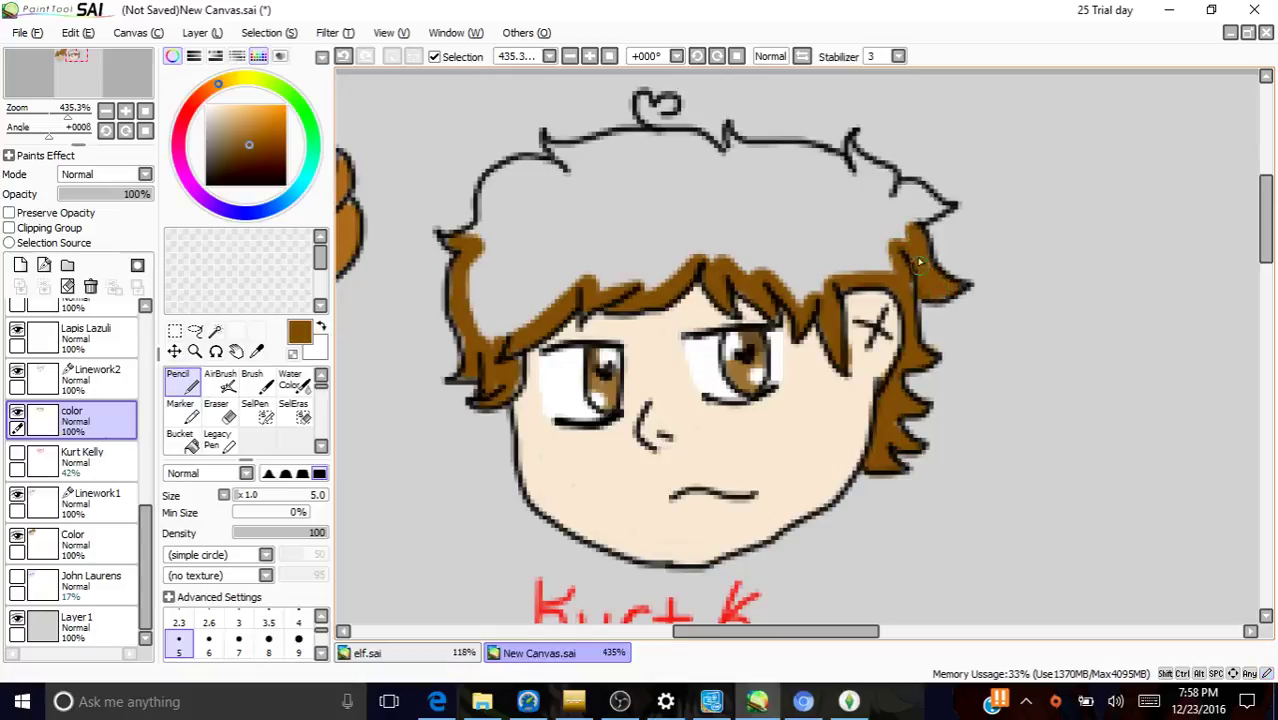
{"action": "left_click", "coordinate": [891, 192]}
{"action": "mouse_move", "coordinate": [902, 192]}
{"action": "left_mouse_down"}
{"action": "mouse_move", "coordinate": [942, 207]}
{"action": "mouse_move", "coordinate": [900, 217]}
{"action": "mouse_move", "coordinate": [903, 206]}
{"action": "mouse_move", "coordinate": [916, 209]}
{"action": "mouse_move", "coordinate": [902, 235]}
{"action": "mouse_move", "coordinate": [848, 146]}
{"action": "mouse_move", "coordinate": [874, 176]}
{"action": "left_mouse_up"}
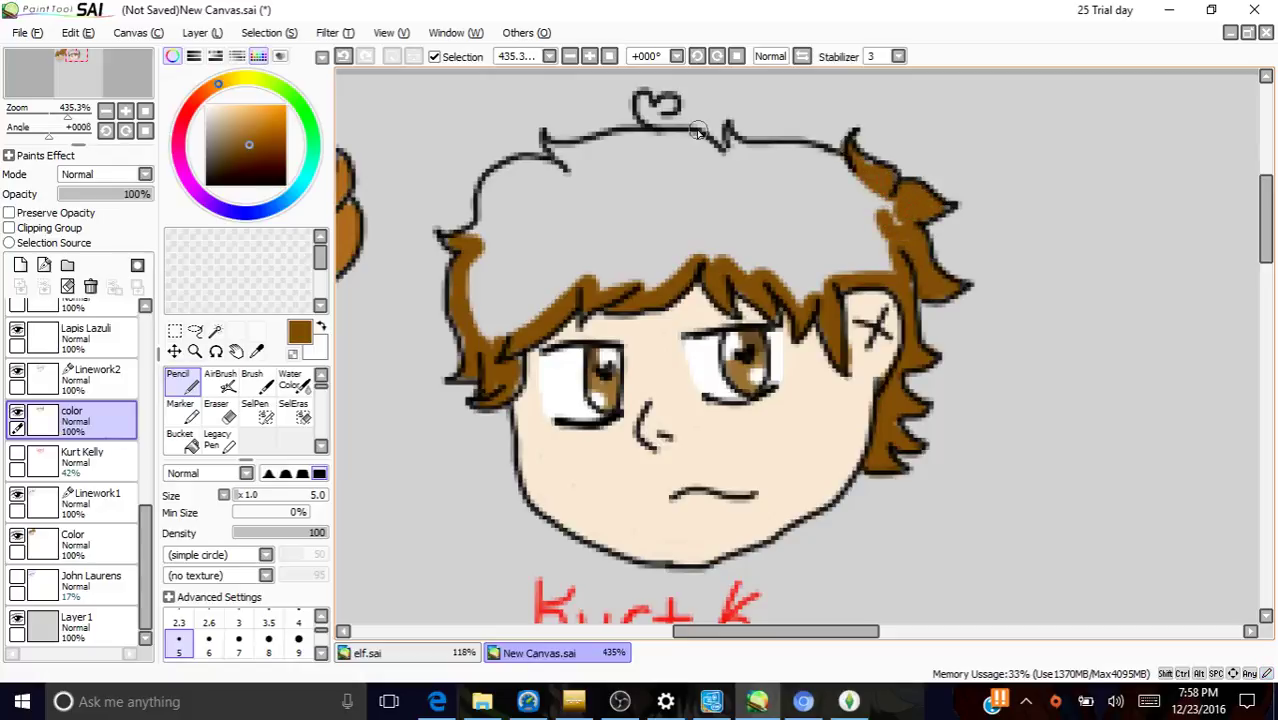
- Paint a brown border inside the hair outline across the crown and down the upper left edge
{"action": "mouse_move", "coordinate": [727, 138]}
{"action": "left_mouse_down"}
{"action": "mouse_move", "coordinate": [854, 165]}
{"action": "mouse_move", "coordinate": [794, 161]}
{"action": "left_mouse_up"}
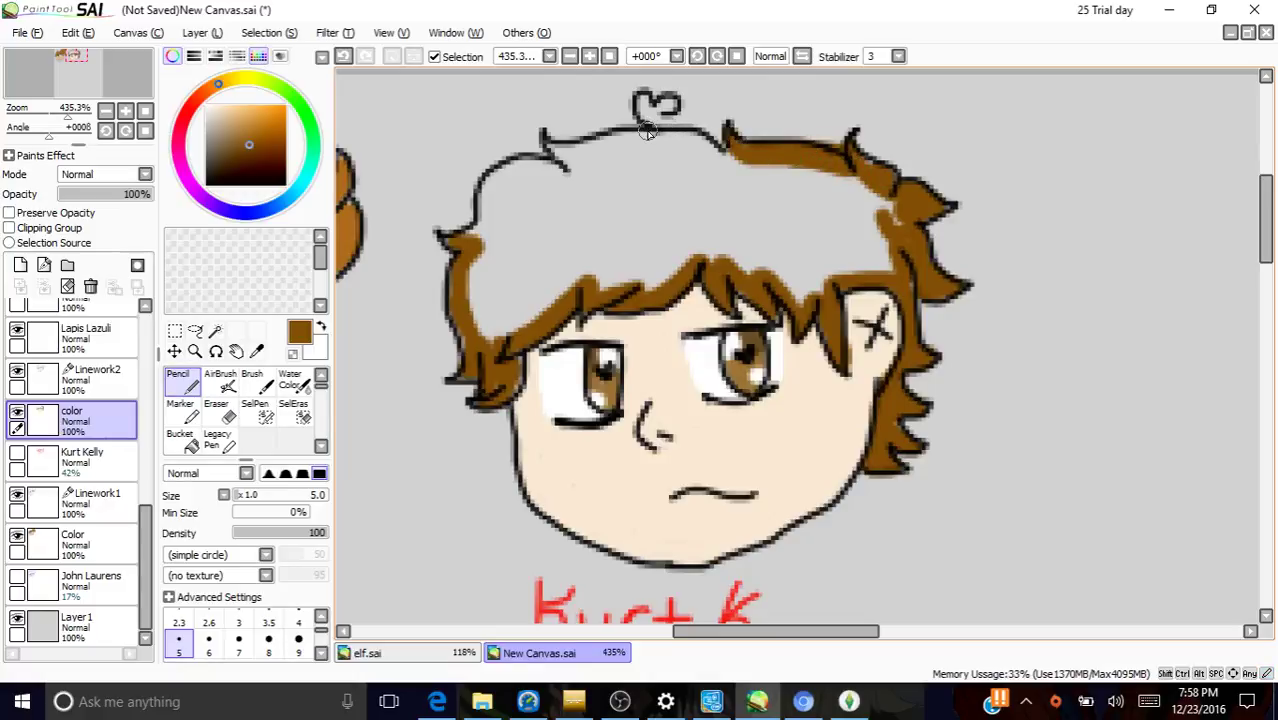
{"action": "mouse_move", "coordinate": [558, 152]}
{"action": "left_mouse_down"}
{"action": "mouse_move", "coordinate": [570, 166]}
{"action": "mouse_move", "coordinate": [565, 152]}
{"action": "mouse_move", "coordinate": [662, 138]}
{"action": "mouse_move", "coordinate": [712, 160]}
{"action": "mouse_move", "coordinate": [700, 142]}
{"action": "mouse_move", "coordinate": [737, 168]}
{"action": "left_mouse_up"}
{"action": "mouse_move", "coordinate": [555, 170]}
{"action": "left_mouse_down"}
{"action": "mouse_move", "coordinate": [520, 165]}
{"action": "mouse_move", "coordinate": [491, 190]}
{"action": "mouse_move", "coordinate": [474, 248]}
{"action": "mouse_move", "coordinate": [480, 200]}
{"action": "mouse_move", "coordinate": [462, 248]}
{"action": "left_mouse_up"}
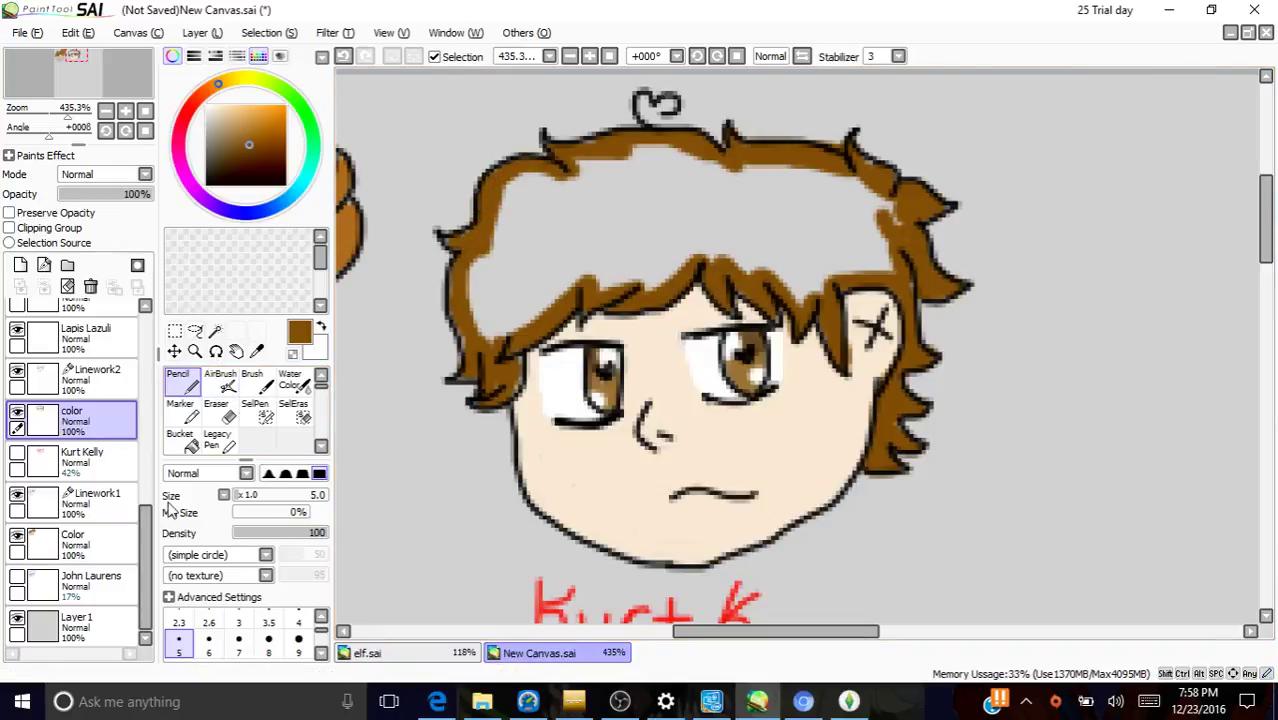
- Set the pencil size to 7 and fill the remaining inside of the hair with the same brown
{"action": "left_click", "coordinate": [238, 648]}
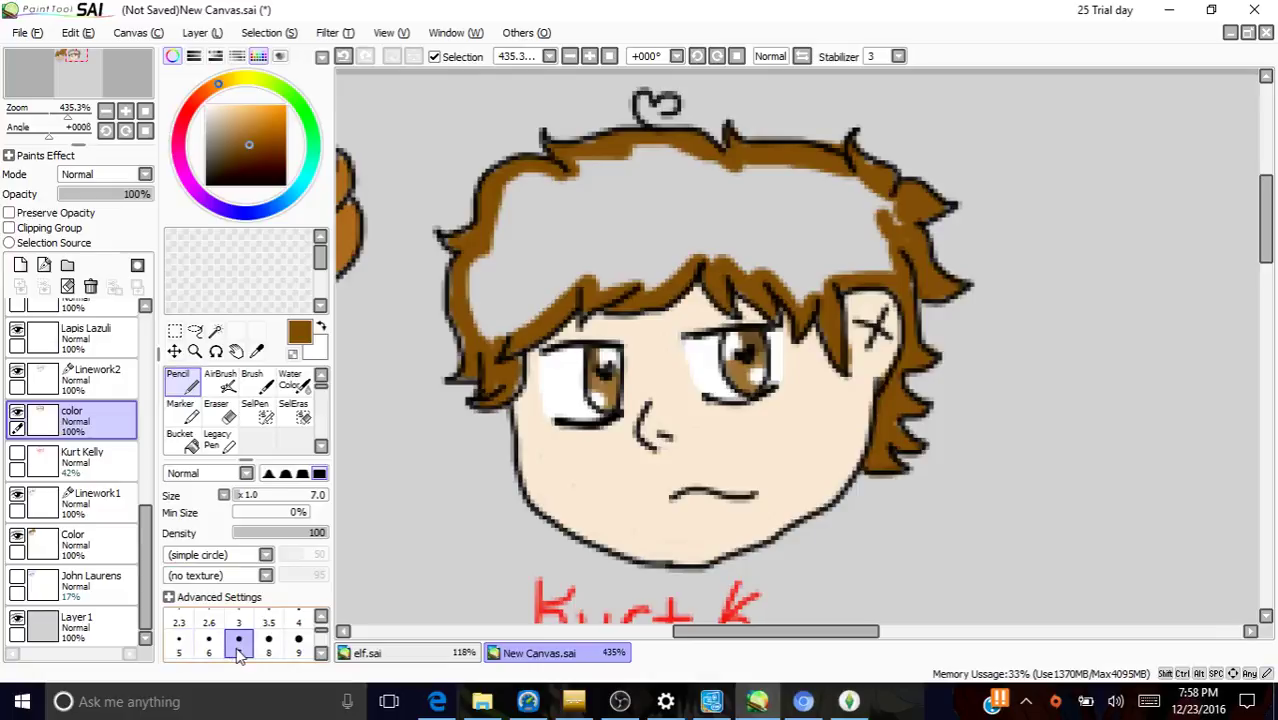
{"action": "mouse_move", "coordinate": [466, 248]}
{"action": "left_mouse_down"}
{"action": "mouse_move", "coordinate": [486, 335]}
{"action": "mouse_move", "coordinate": [576, 281]}
{"action": "mouse_move", "coordinate": [481, 320]}
{"action": "mouse_move", "coordinate": [510, 262]}
{"action": "mouse_move", "coordinate": [516, 175]}
{"action": "mouse_move", "coordinate": [495, 270]}
{"action": "mouse_move", "coordinate": [496, 250]}
{"action": "mouse_move", "coordinate": [493, 262]}
{"action": "mouse_move", "coordinate": [556, 183]}
{"action": "mouse_move", "coordinate": [576, 183]}
{"action": "mouse_move", "coordinate": [523, 195]}
{"action": "mouse_move", "coordinate": [538, 178]}
{"action": "mouse_move", "coordinate": [677, 160]}
{"action": "mouse_move", "coordinate": [594, 161]}
{"action": "mouse_move", "coordinate": [580, 168]}
{"action": "mouse_move", "coordinate": [806, 180]}
{"action": "mouse_move", "coordinate": [908, 215]}
{"action": "mouse_move", "coordinate": [878, 207]}
{"action": "mouse_move", "coordinate": [893, 262]}
{"action": "mouse_move", "coordinate": [796, 296]}
{"action": "mouse_move", "coordinate": [765, 273]}
{"action": "mouse_move", "coordinate": [715, 266]}
{"action": "mouse_move", "coordinate": [529, 300]}
{"action": "mouse_move", "coordinate": [517, 245]}
{"action": "mouse_move", "coordinate": [598, 200]}
{"action": "mouse_move", "coordinate": [512, 237]}
{"action": "mouse_move", "coordinate": [560, 201]}
{"action": "mouse_move", "coordinate": [681, 187]}
{"action": "mouse_move", "coordinate": [594, 190]}
{"action": "mouse_move", "coordinate": [700, 182]}
{"action": "mouse_move", "coordinate": [716, 186]}
{"action": "mouse_move", "coordinate": [688, 185]}
{"action": "mouse_move", "coordinate": [835, 207]}
{"action": "mouse_move", "coordinate": [790, 194]}
{"action": "mouse_move", "coordinate": [864, 238]}
{"action": "mouse_move", "coordinate": [847, 200]}
{"action": "mouse_move", "coordinate": [871, 256]}
{"action": "mouse_move", "coordinate": [792, 273]}
{"action": "mouse_move", "coordinate": [871, 245]}
{"action": "mouse_move", "coordinate": [761, 257]}
{"action": "mouse_move", "coordinate": [863, 219]}
{"action": "mouse_move", "coordinate": [878, 233]}
{"action": "mouse_move", "coordinate": [740, 245]}
{"action": "mouse_move", "coordinate": [832, 197]}
{"action": "mouse_move", "coordinate": [633, 265]}
{"action": "mouse_move", "coordinate": [522, 277]}
{"action": "mouse_move", "coordinate": [640, 230]}
{"action": "mouse_move", "coordinate": [655, 245]}
{"action": "mouse_move", "coordinate": [537, 272]}
{"action": "left_mouse_up"}
{"action": "left_click_drag", "start_coordinate": [636, 198], "coordinate": [671, 226]}
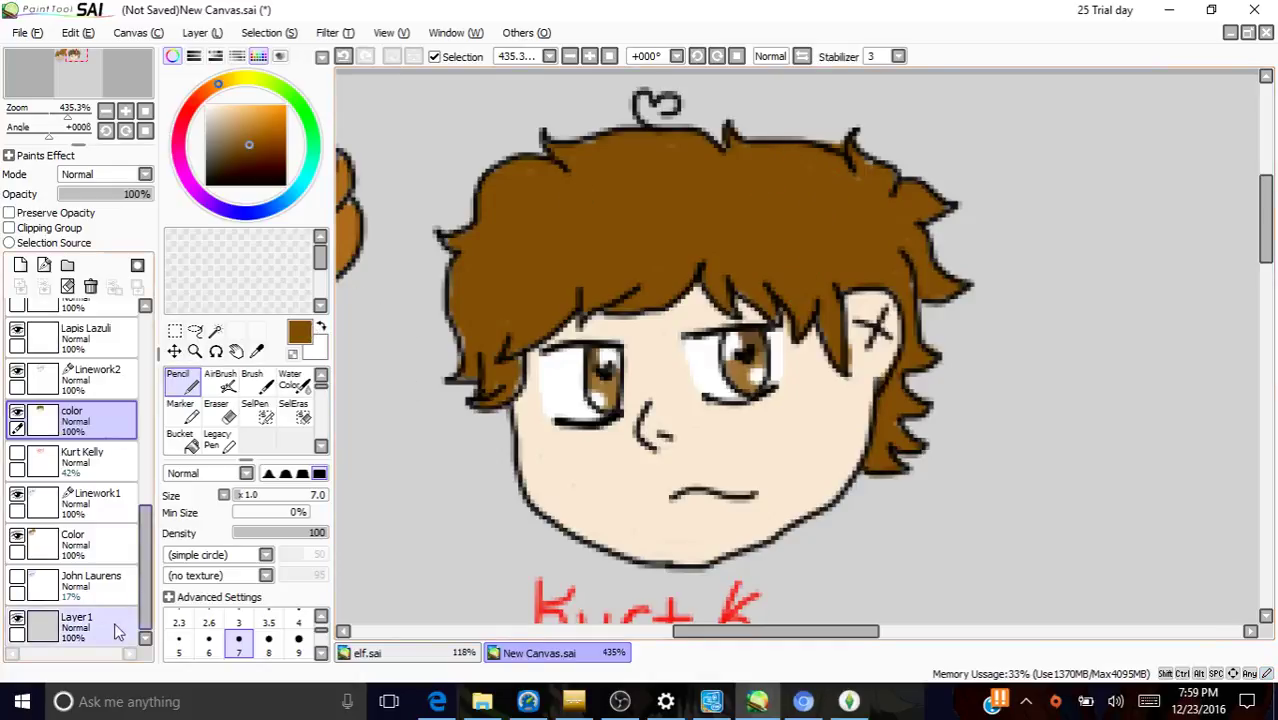
- Set the pencil size to 1.5 and draw short brown stubble strokes along the jawline and chin
{"action": "left_click", "coordinate": [298, 620]}
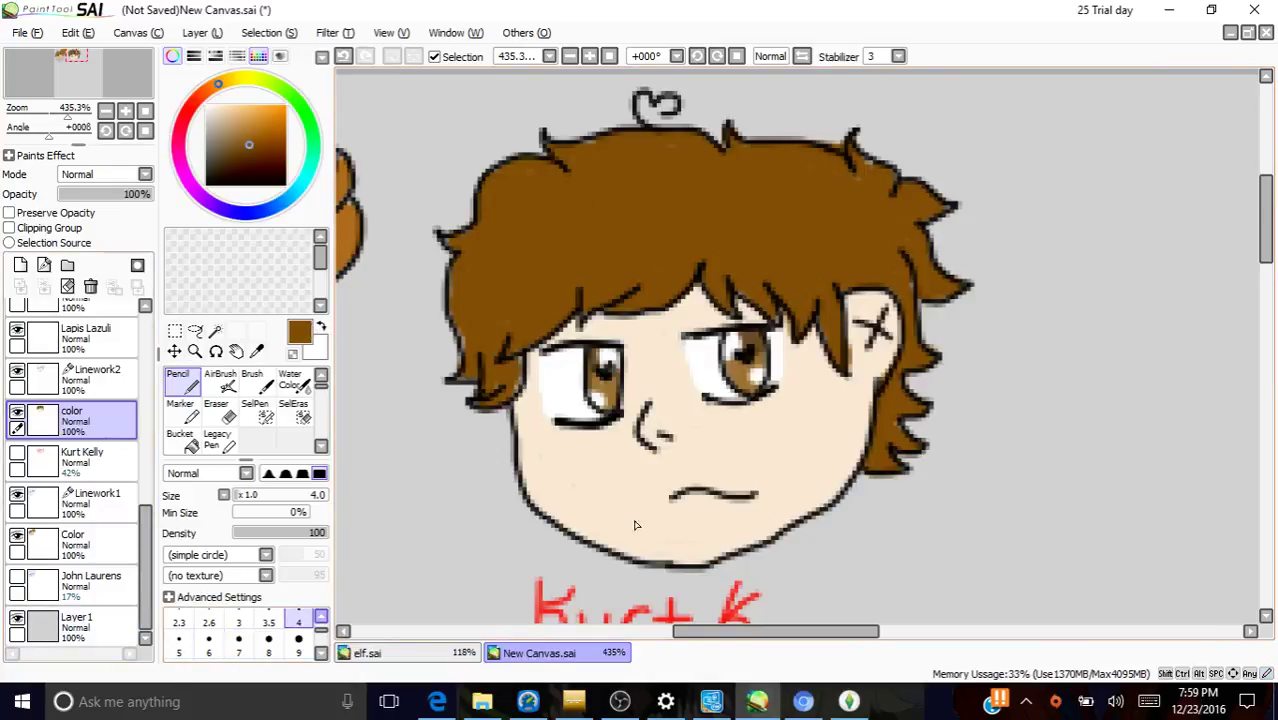
{"action": "left_click", "coordinate": [179, 621]}
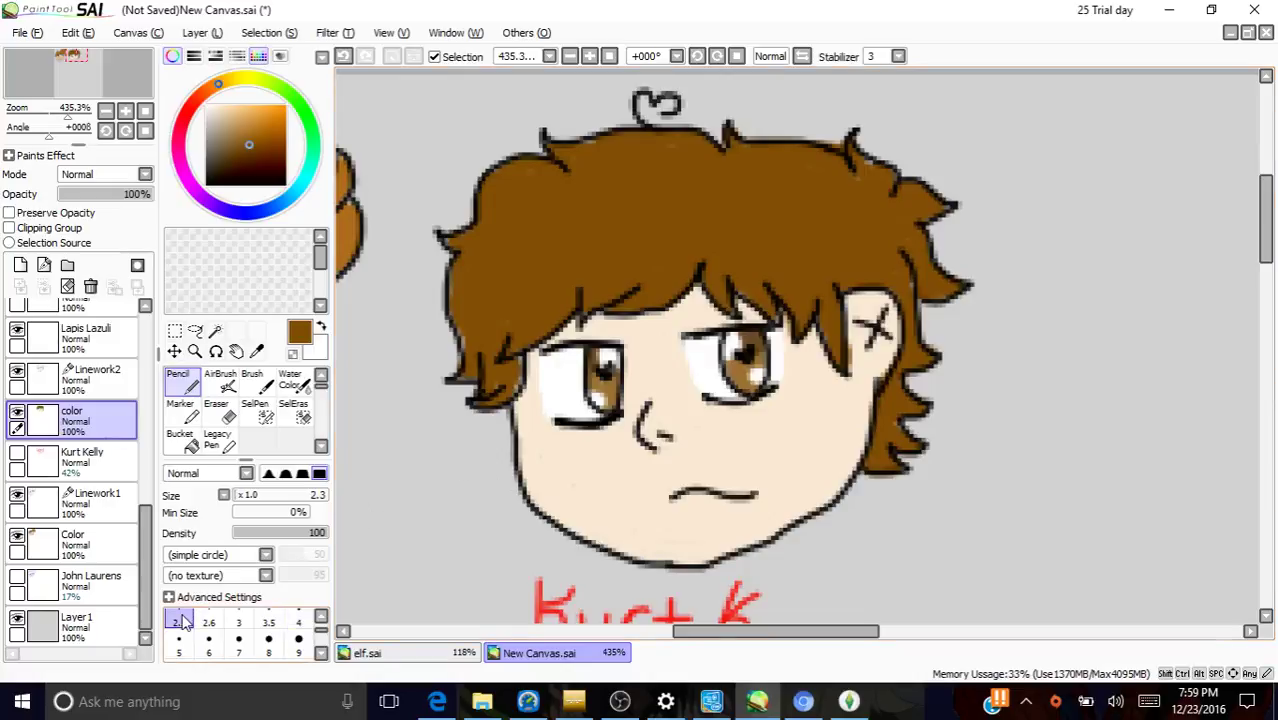
{"action": "left_click", "coordinate": [321, 624]}
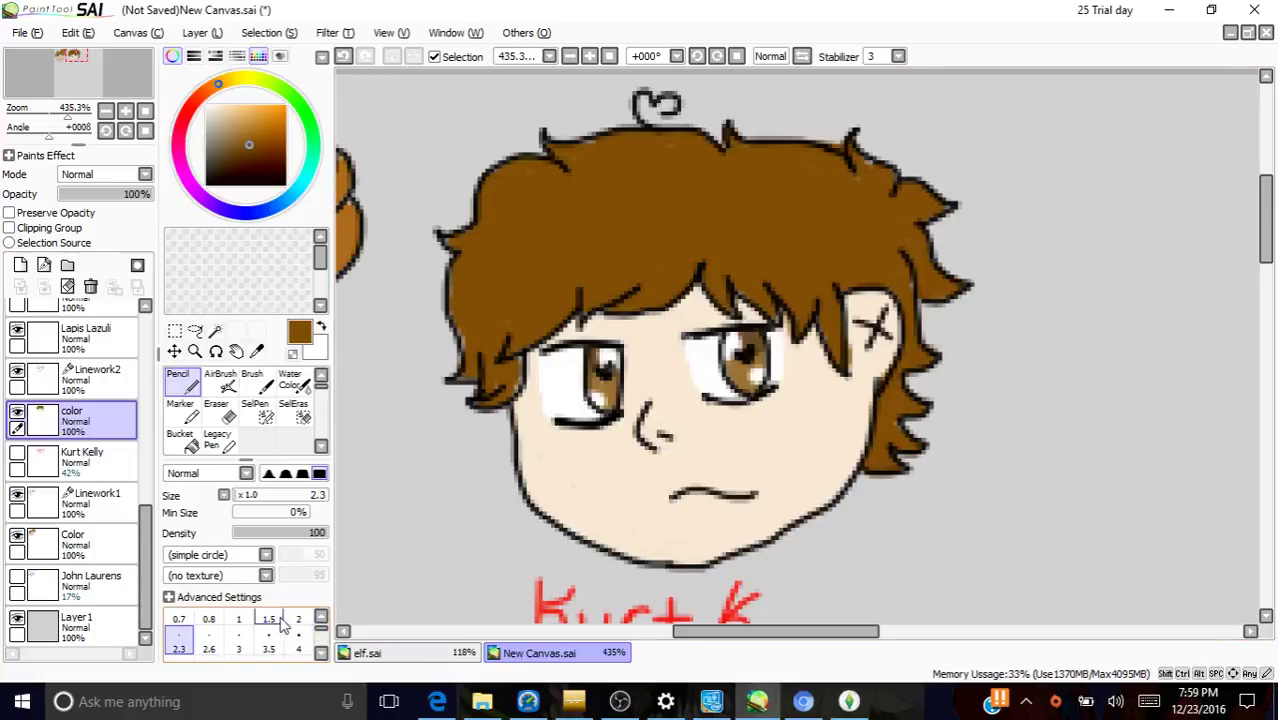
{"action": "left_click", "coordinate": [268, 619]}
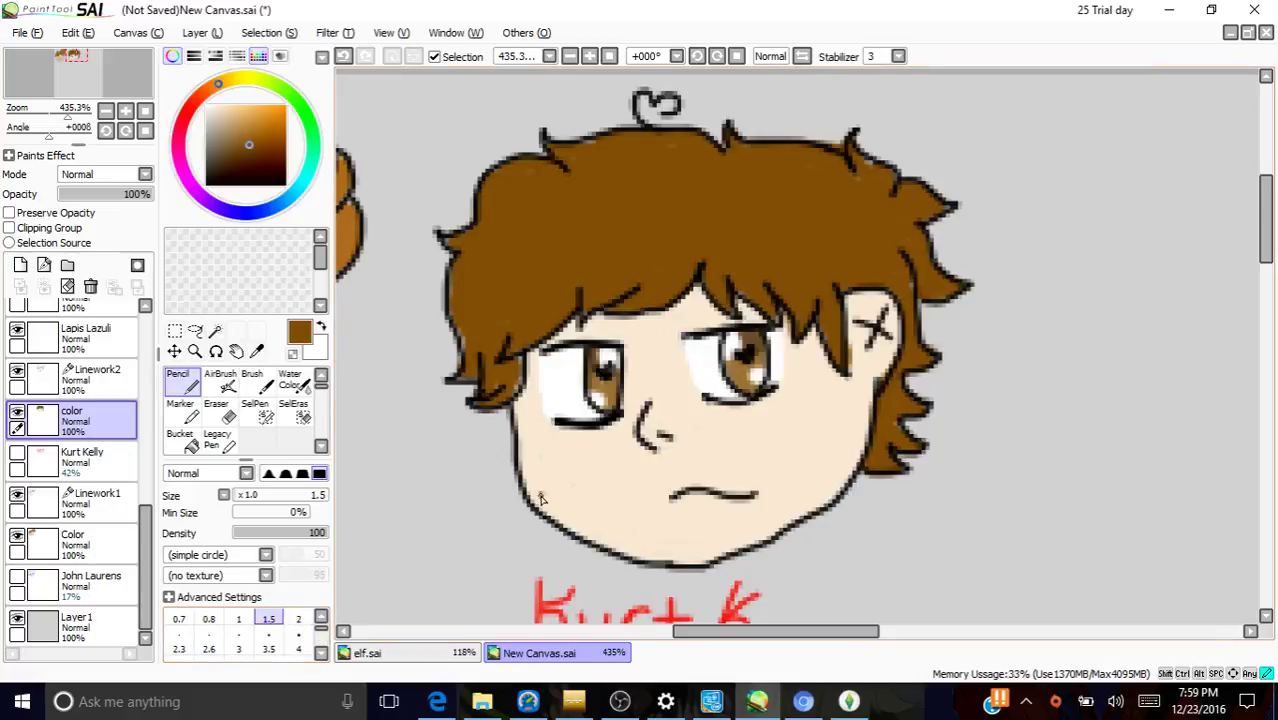
{"action": "mouse_move", "coordinate": [560, 515]}
{"action": "left_mouse_down"}
{"action": "mouse_move", "coordinate": [620, 556]}
{"action": "mouse_move", "coordinate": [687, 569]}
{"action": "mouse_move", "coordinate": [863, 475]}
{"action": "mouse_move", "coordinate": [753, 550]}
{"action": "mouse_move", "coordinate": [838, 494]}
{"action": "left_mouse_up"}
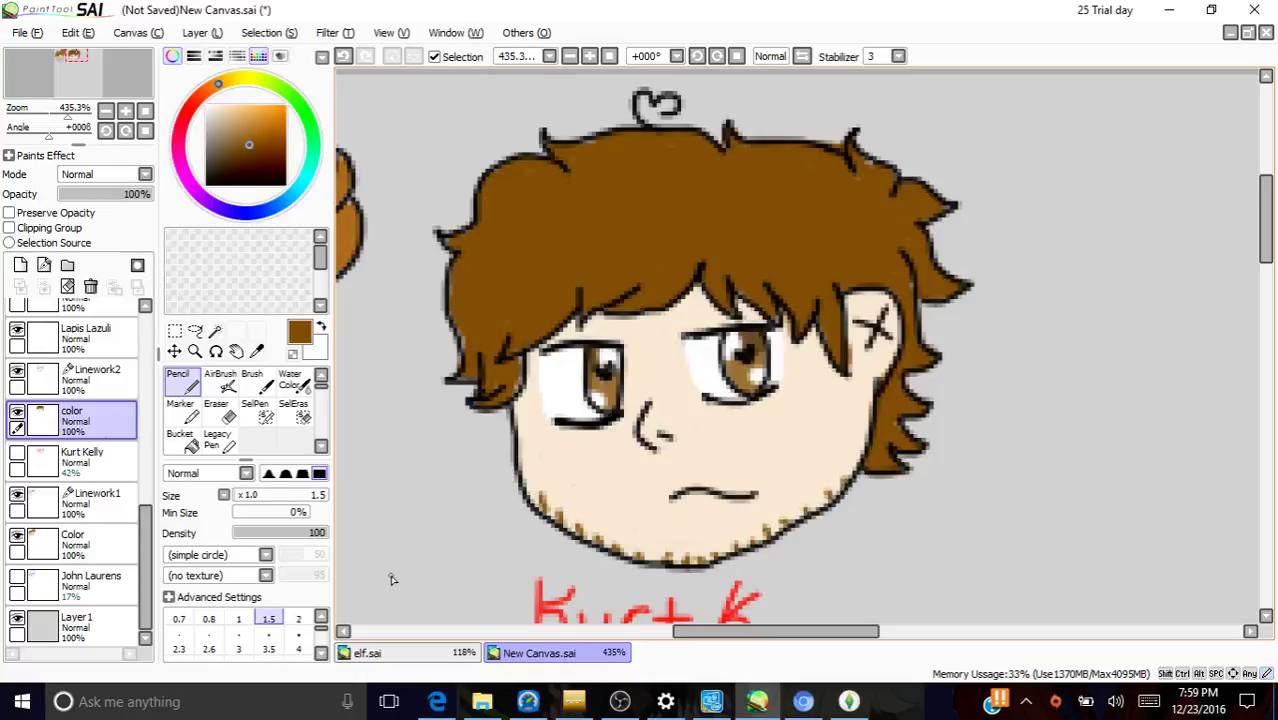
{"action": "left_click_drag", "start_coordinate": [52, 110], "coordinate": [36, 111]}
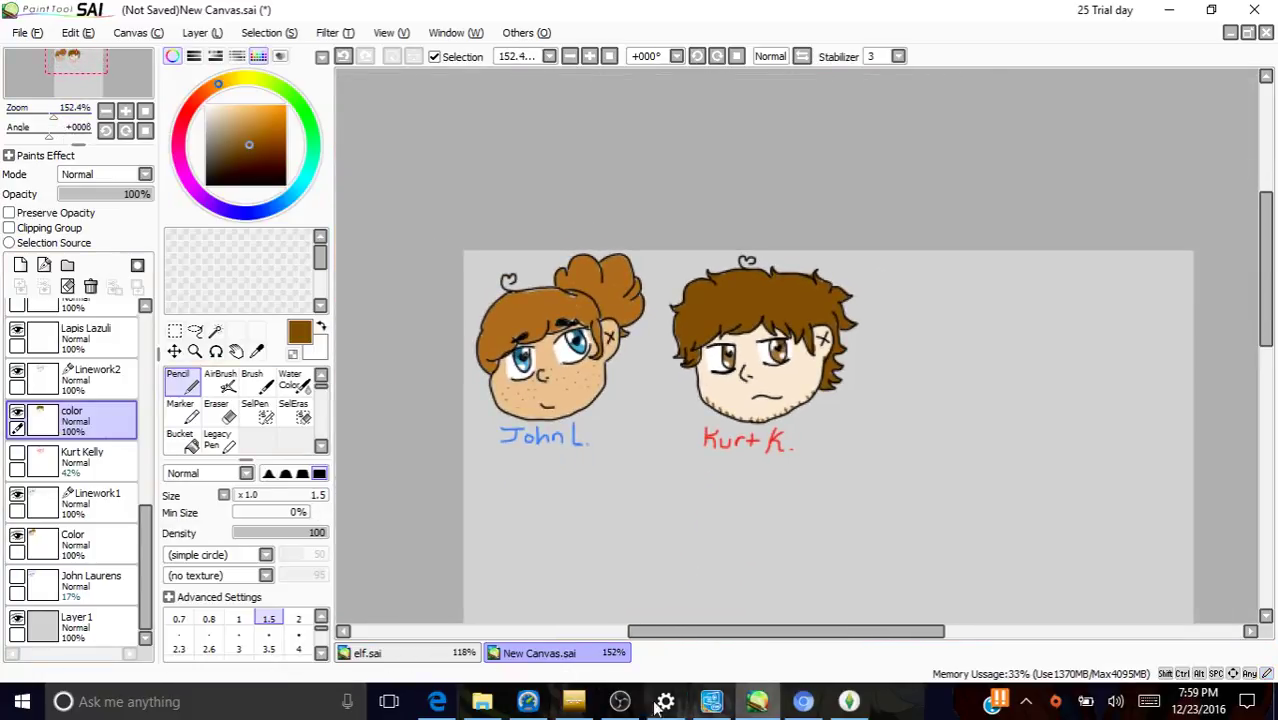